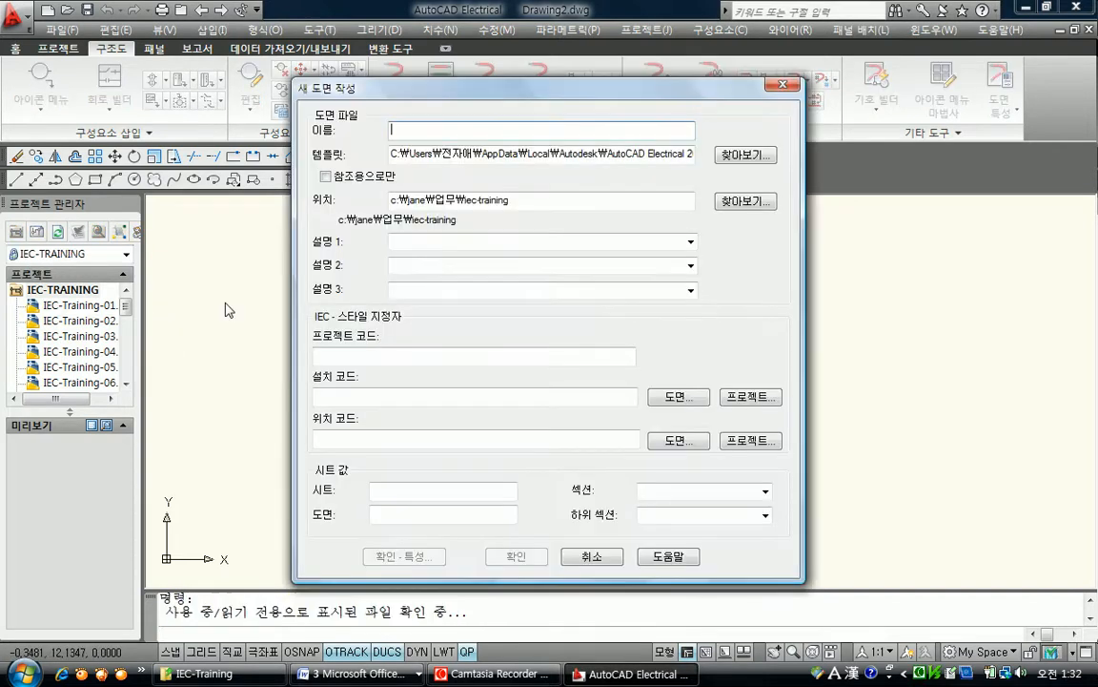
- Name the new drawing Sample-3 and enter "Connertor Training" as description 1
text(Sampl)
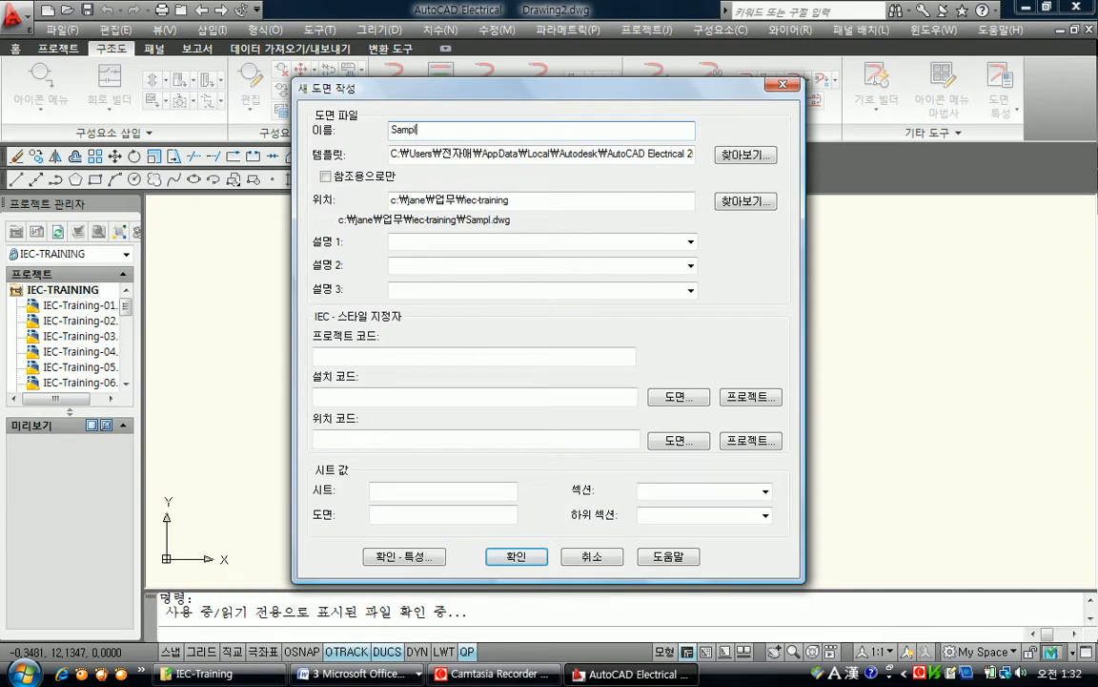
text(e-2)
key(BackSpace)
text(3)
click(407, 242)
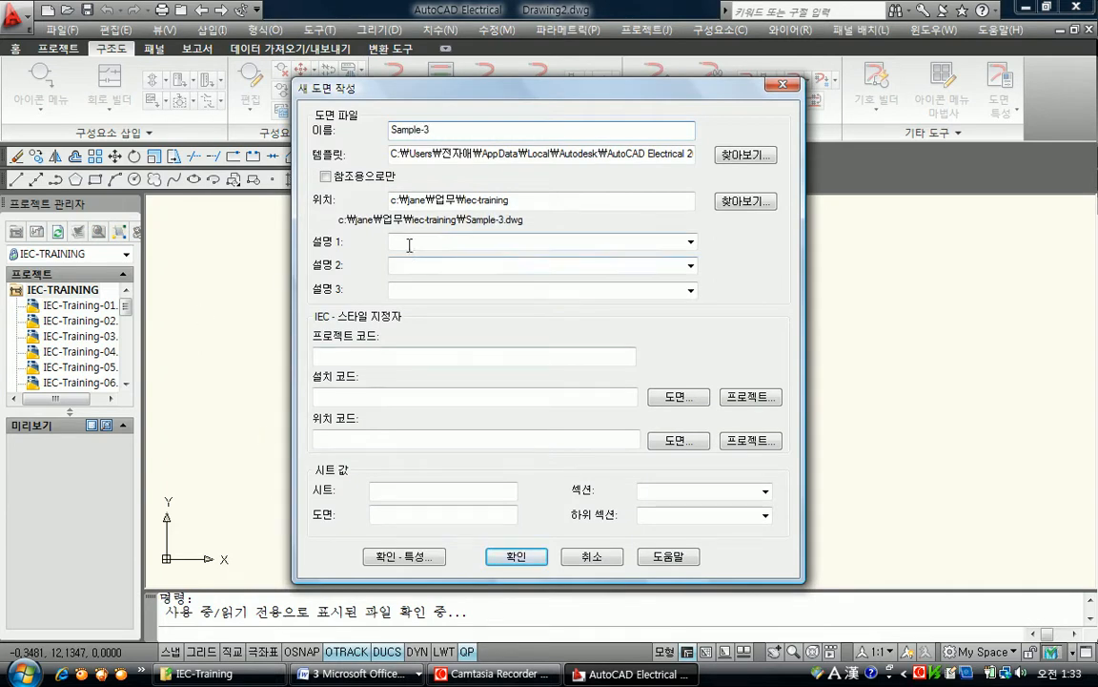
text(Co)
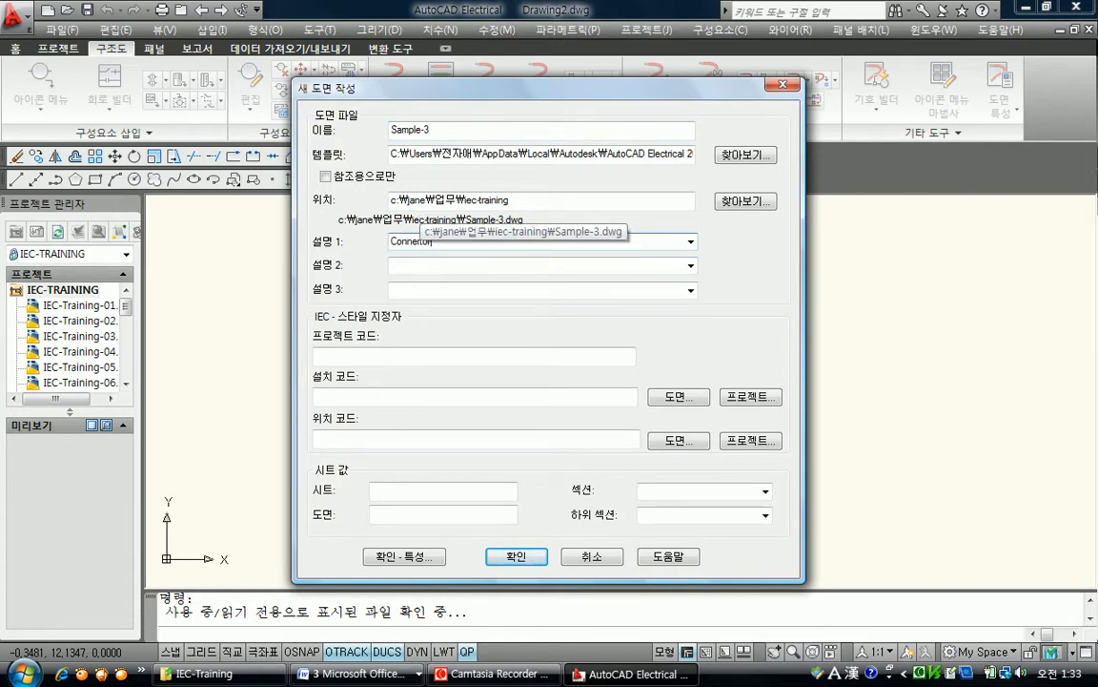
text(nnector Train)
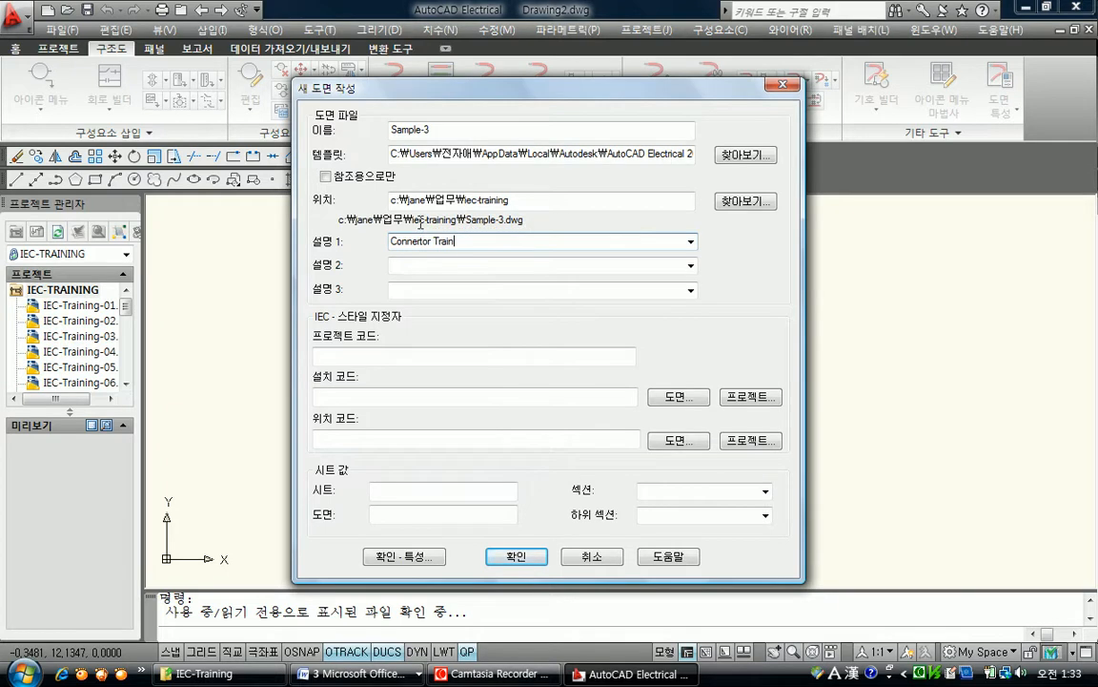
- Set the sheet value to 25 and create the drawing without applying the project defaults
click(382, 493)
text(25)
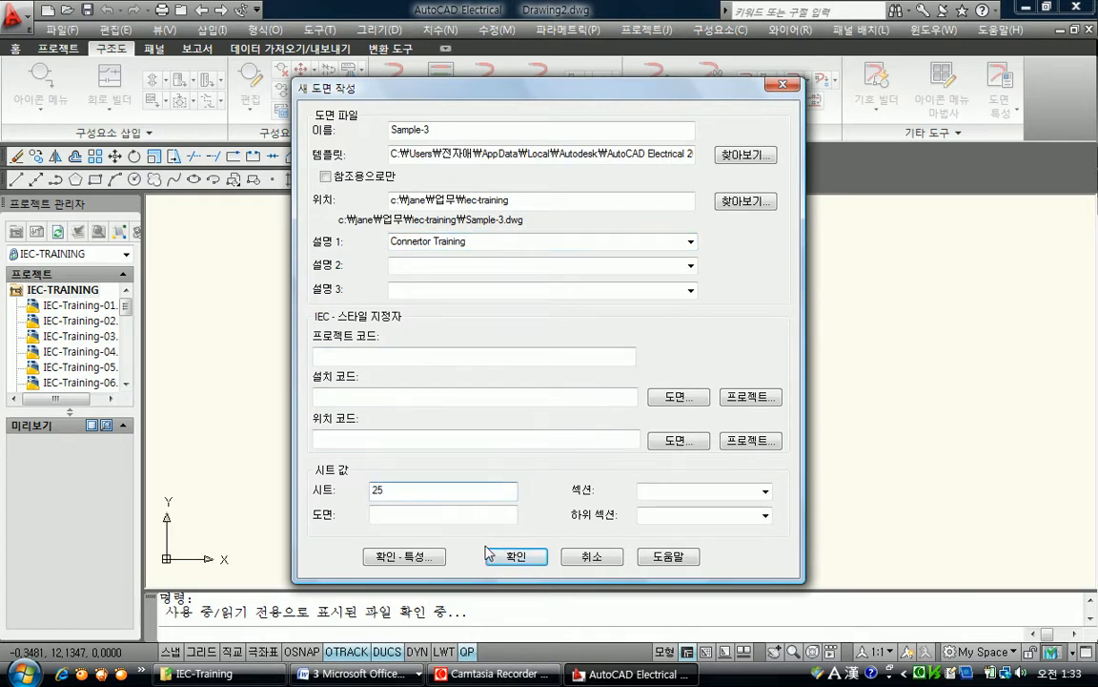
click(505, 556)
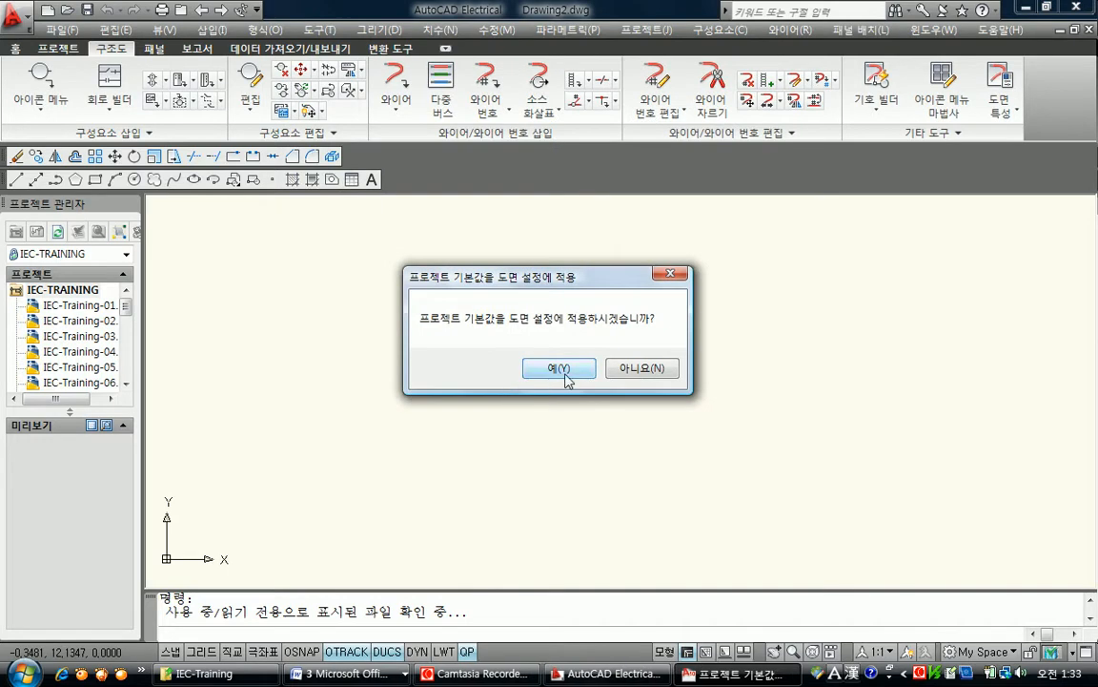
click(644, 370)
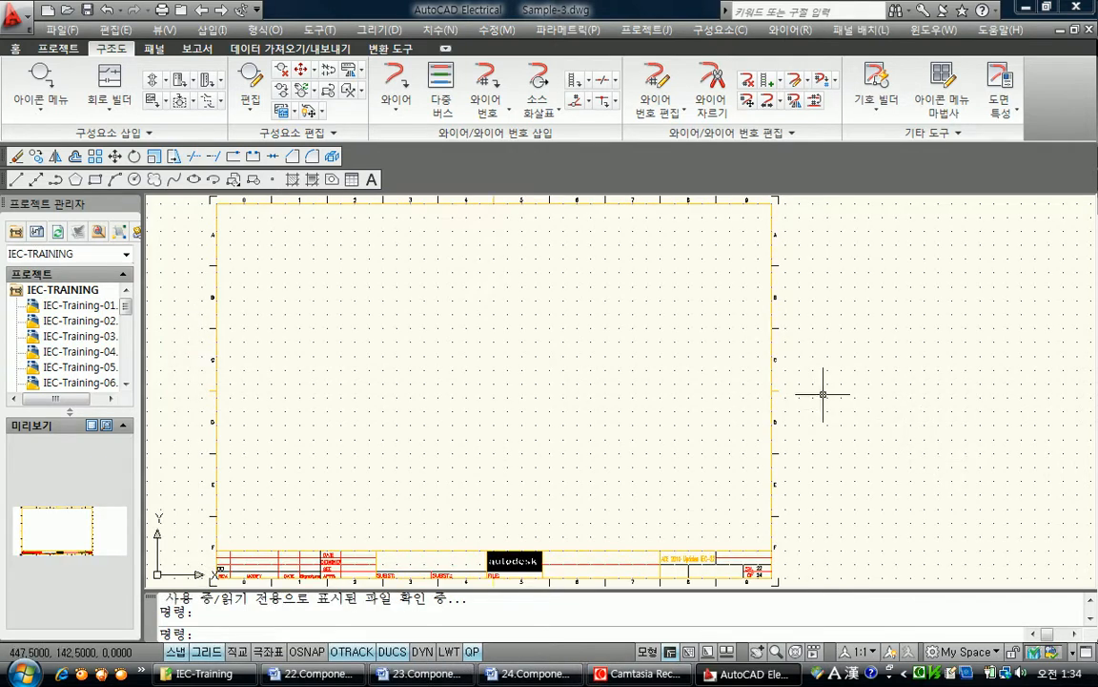
- Draw a horizontal multiple wire bus of 4 wires at spacing 10 in empty space, about 72.5 long, starting at about 27.5, 265
click(446, 80)
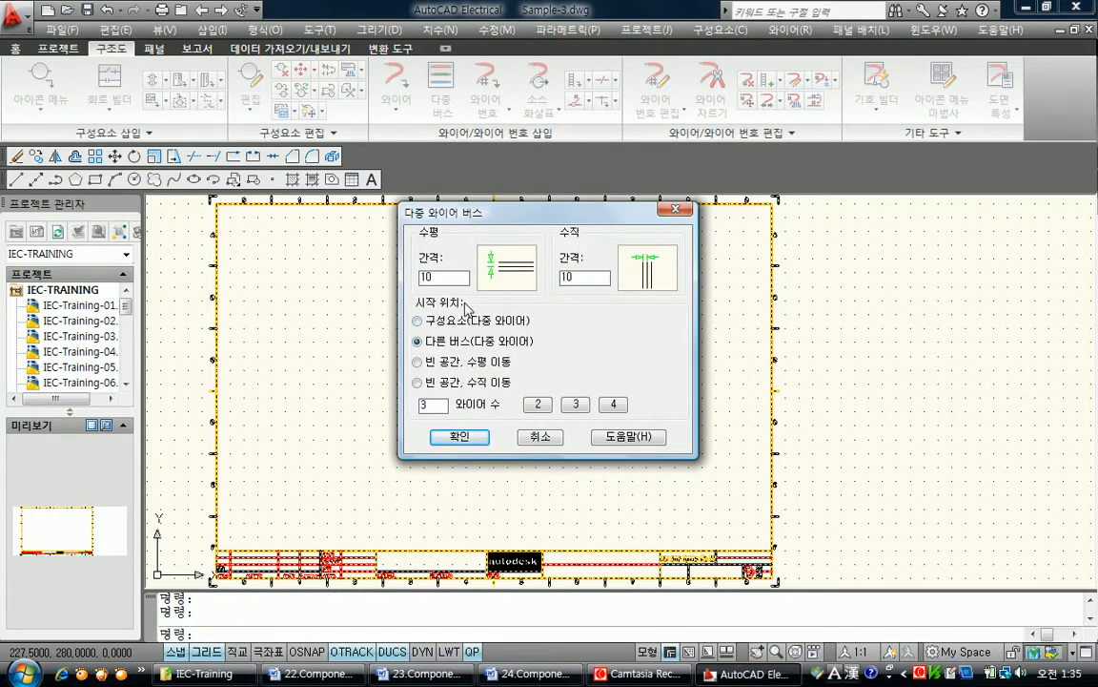
drag(448, 276, 421, 290)
click(419, 362)
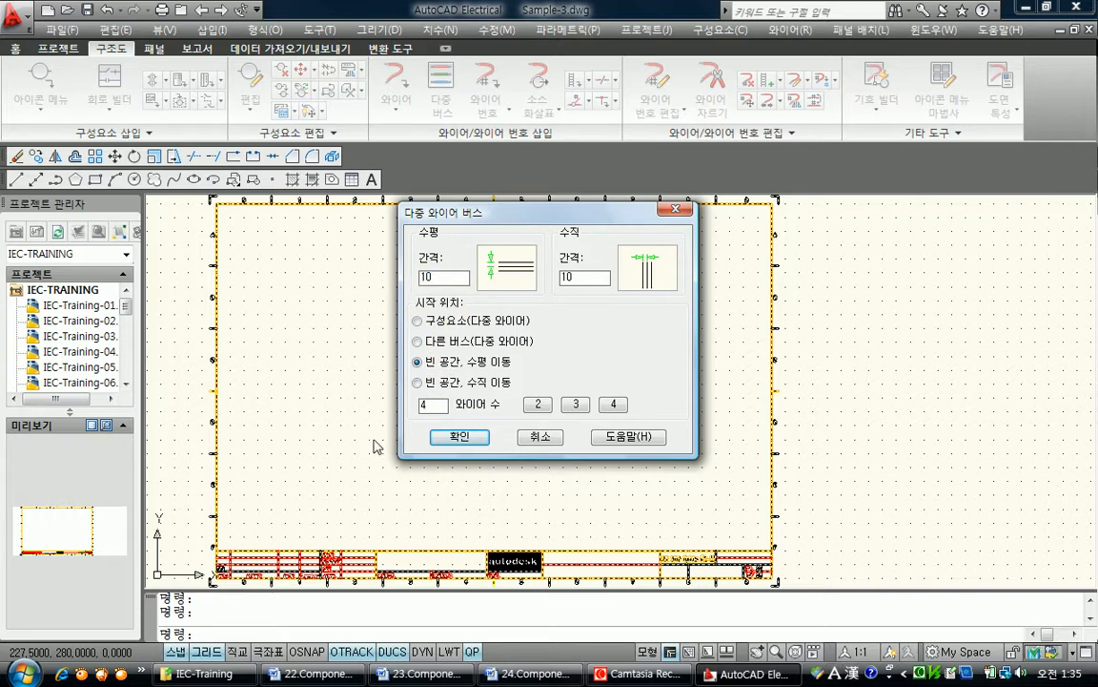
click(460, 436)
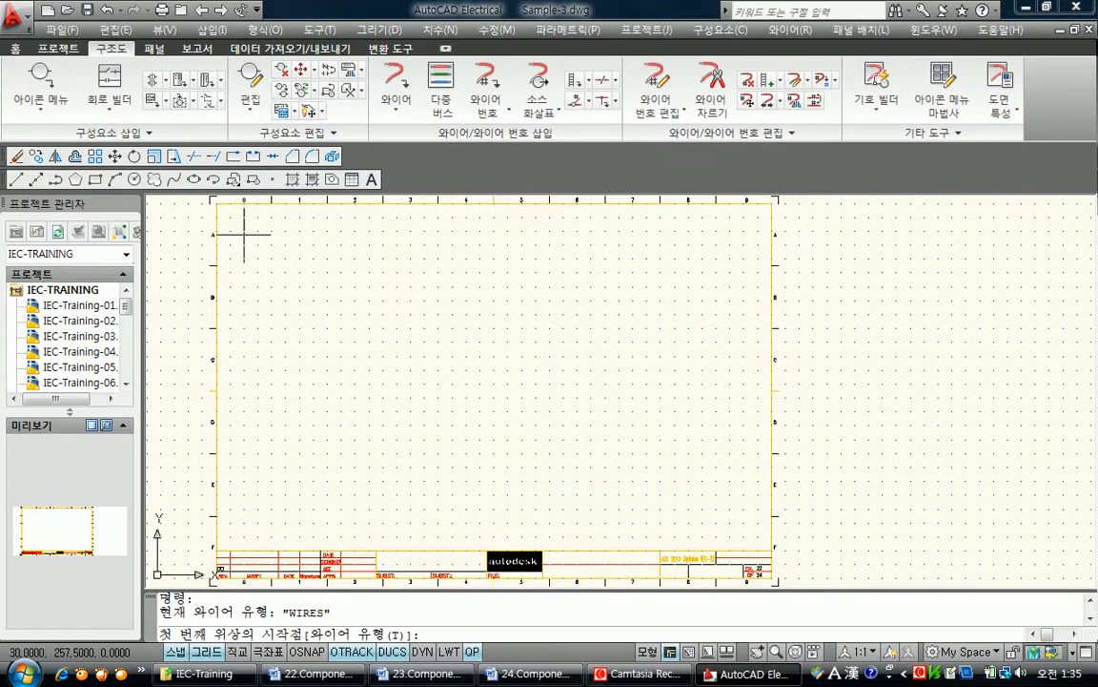
click(241, 226)
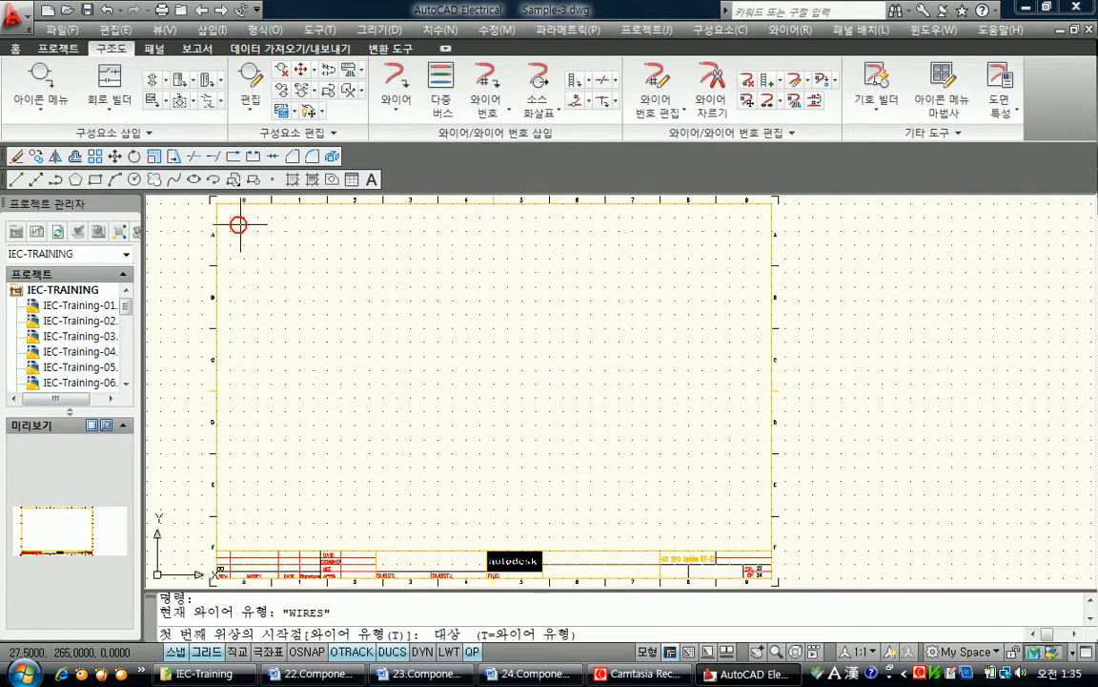
click(342, 226)
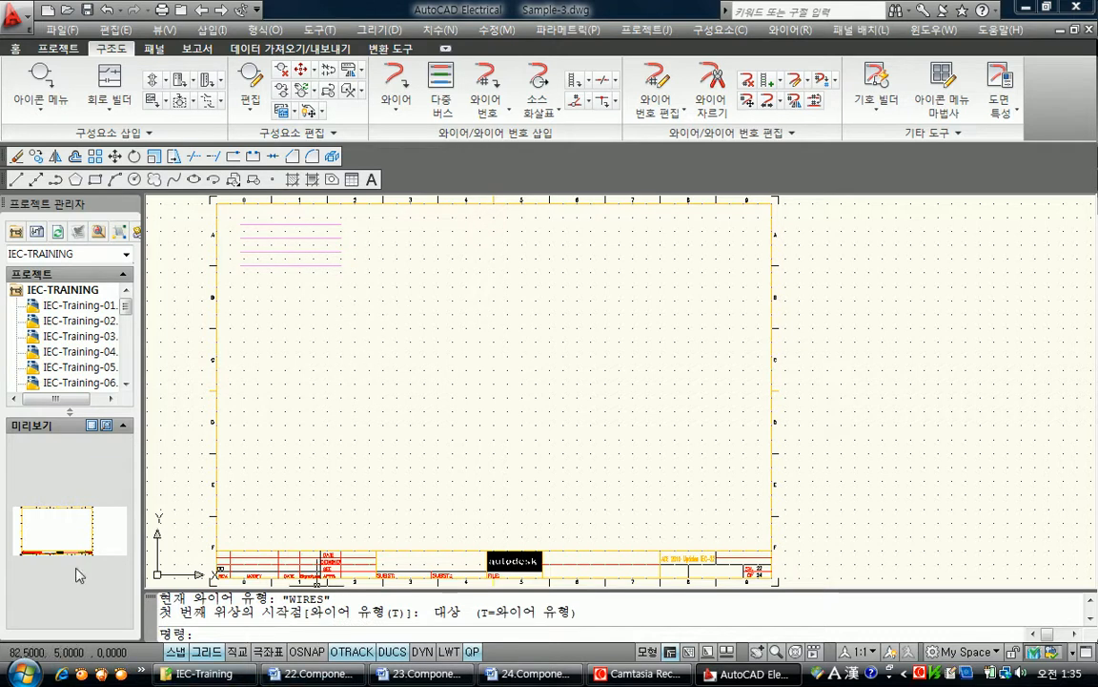
- Insert a plug/jack connector with pin number, without wire number change, on the topmost wire of the bus
middle_drag(354, 302, 442, 417)
scroll(443, 416, up, 4)
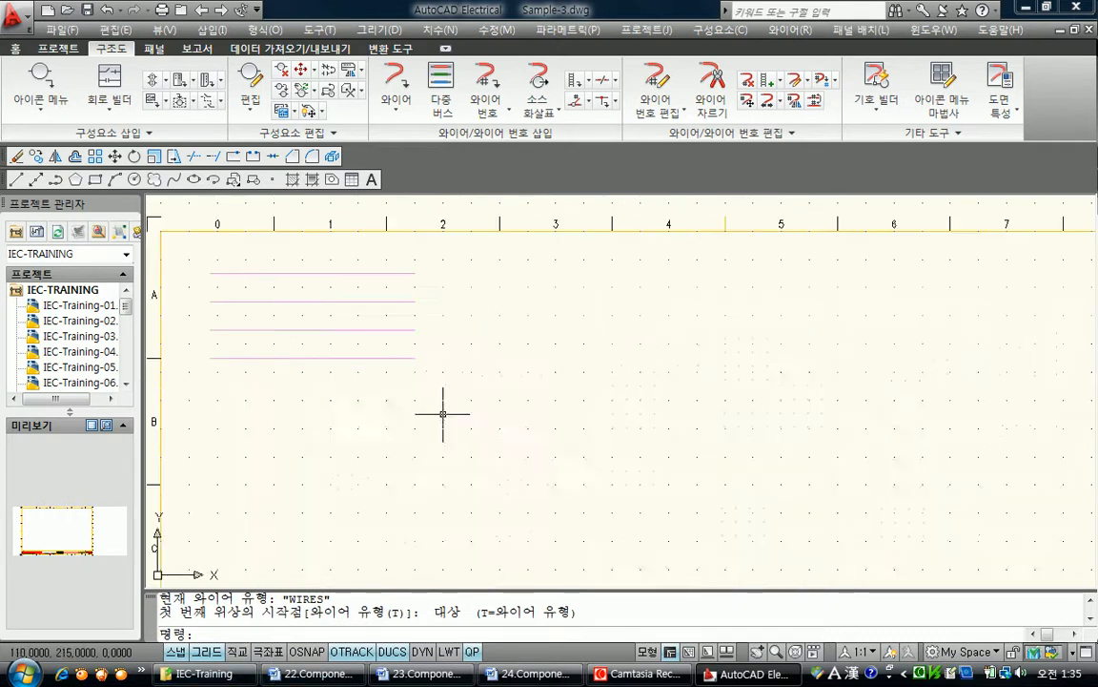
click(38, 77)
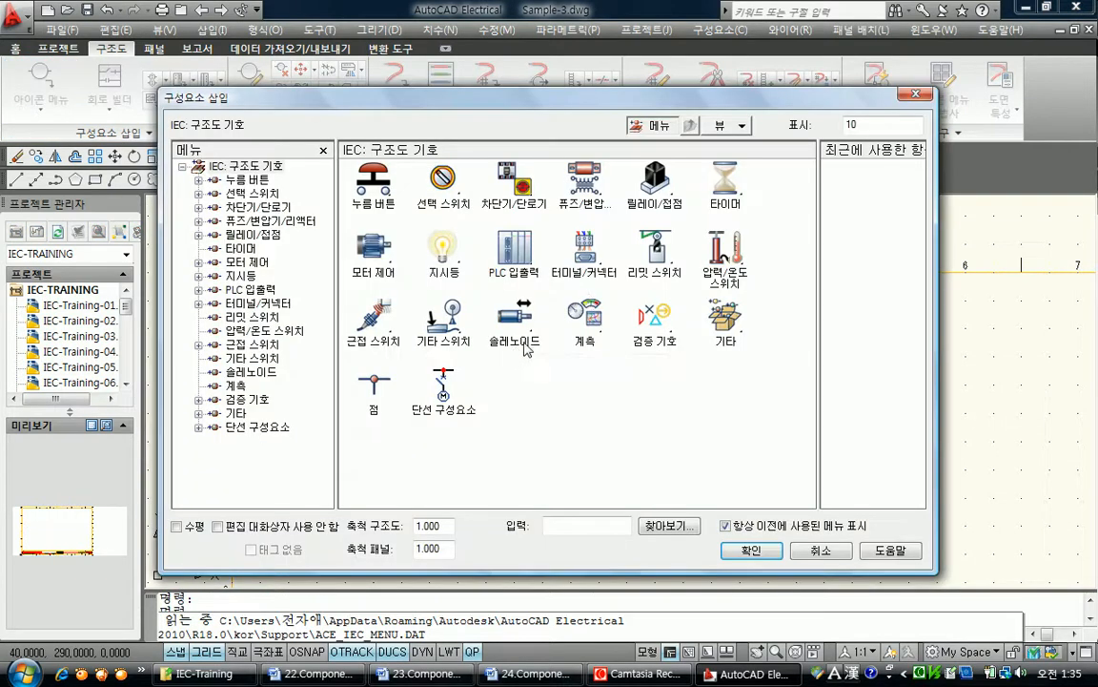
click(589, 260)
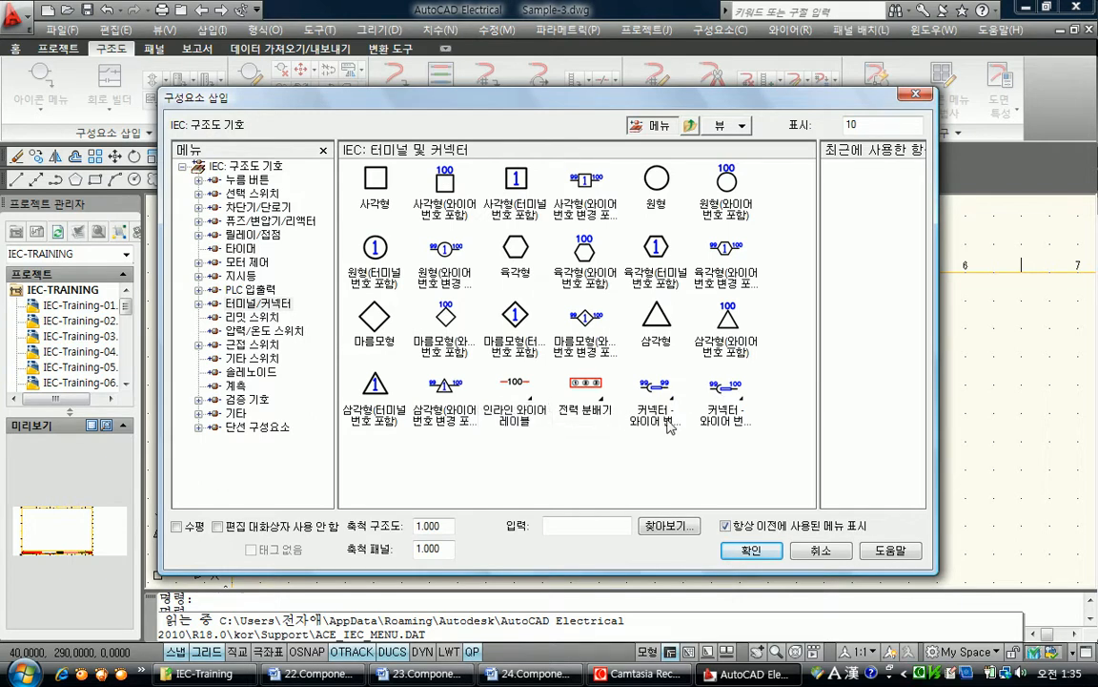
click(655, 389)
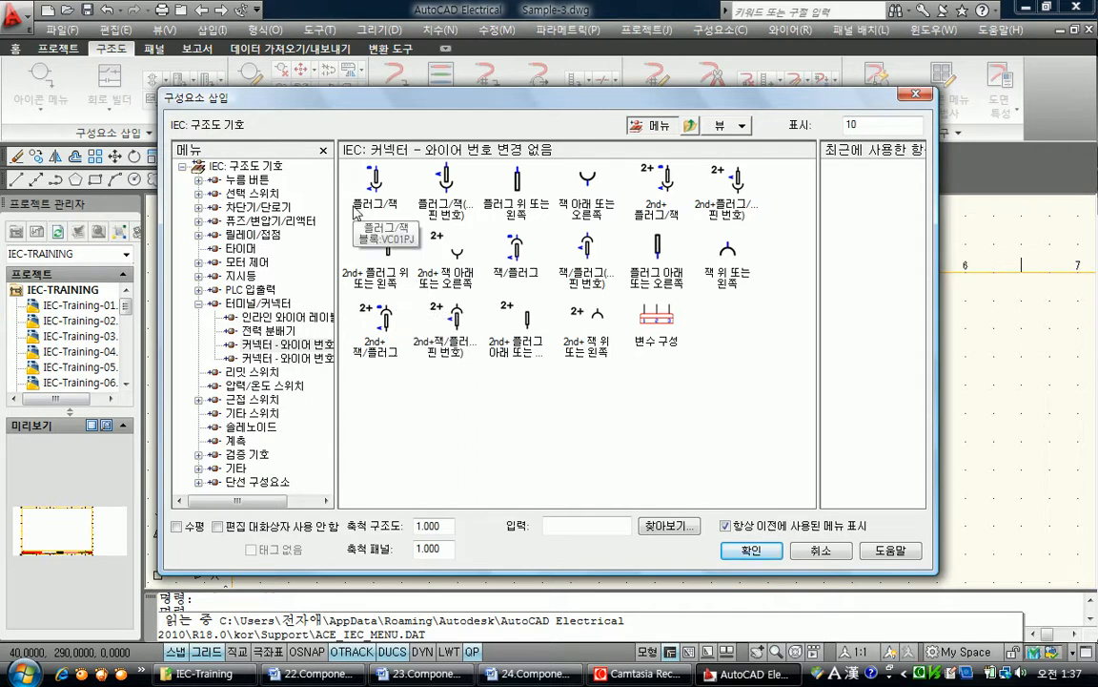
click(448, 196)
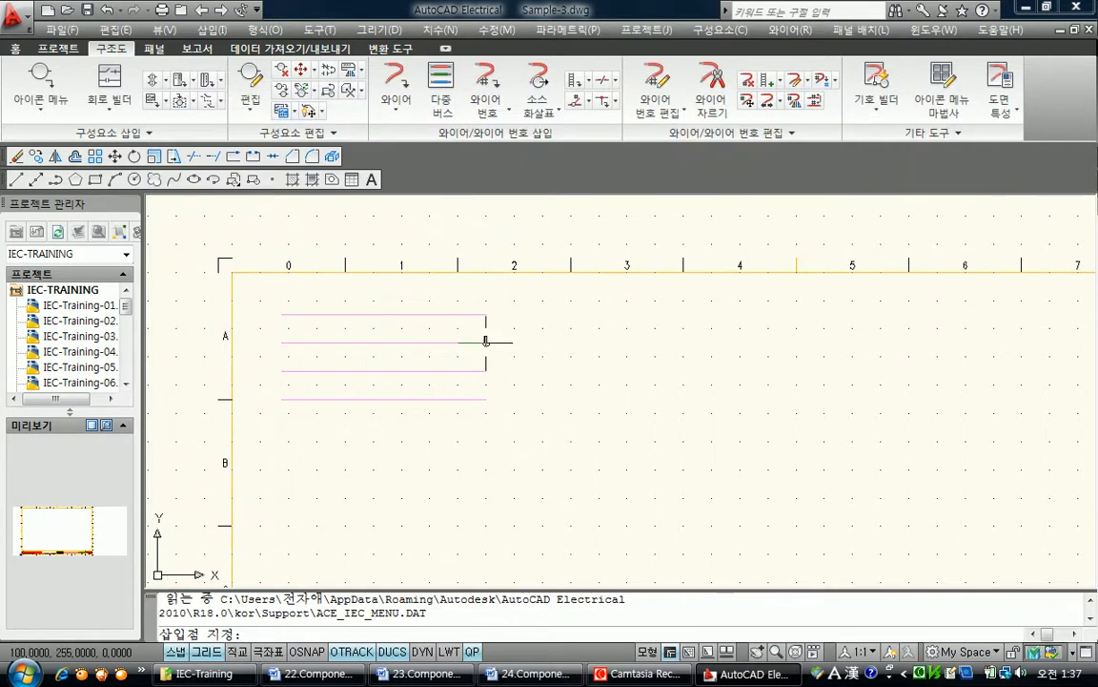
click(339, 313)
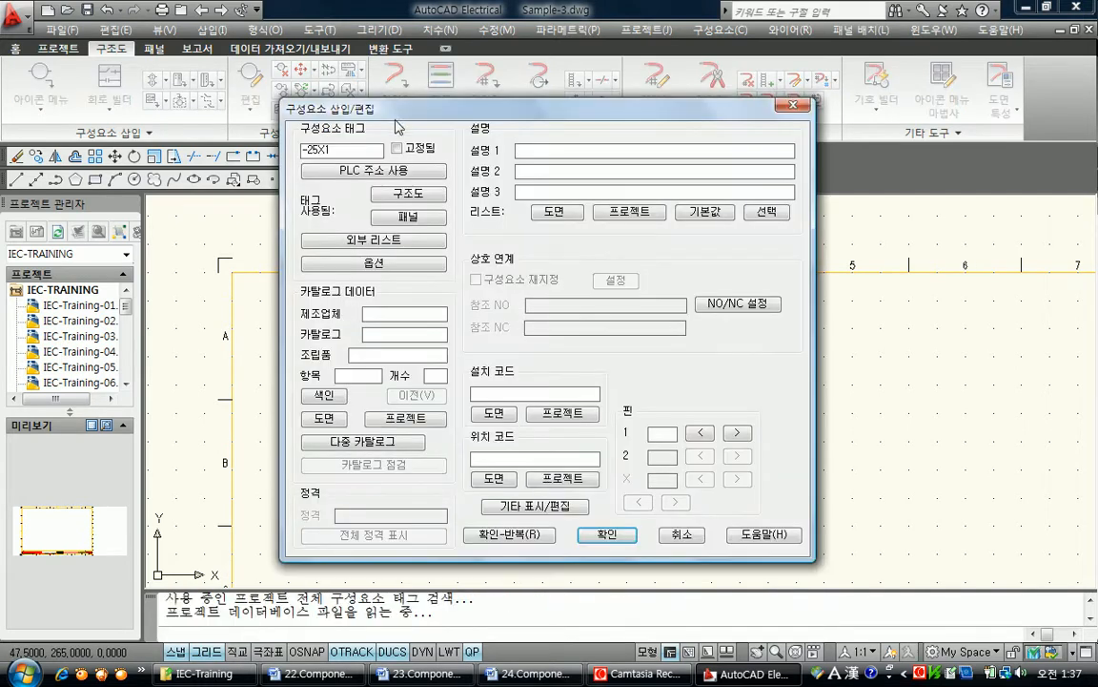
- Set the connector's component tag to X1 and its pin number to 1
drag(354, 100, 569, 96)
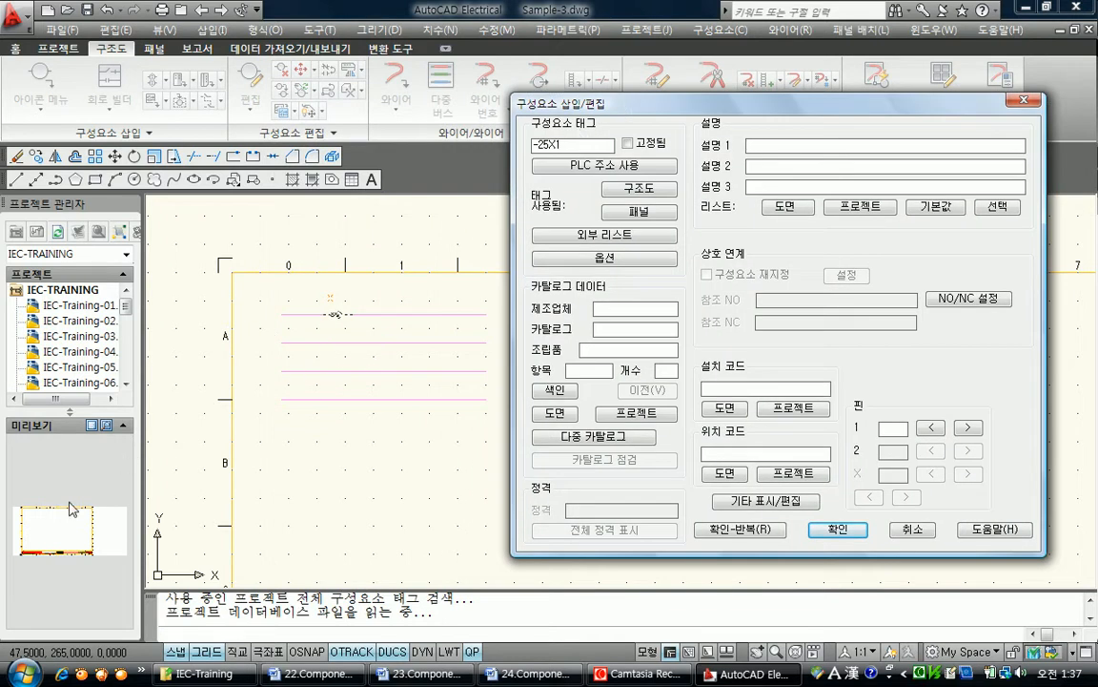
drag(568, 145, 446, 151)
text(X1)
click(891, 429)
click(833, 533)
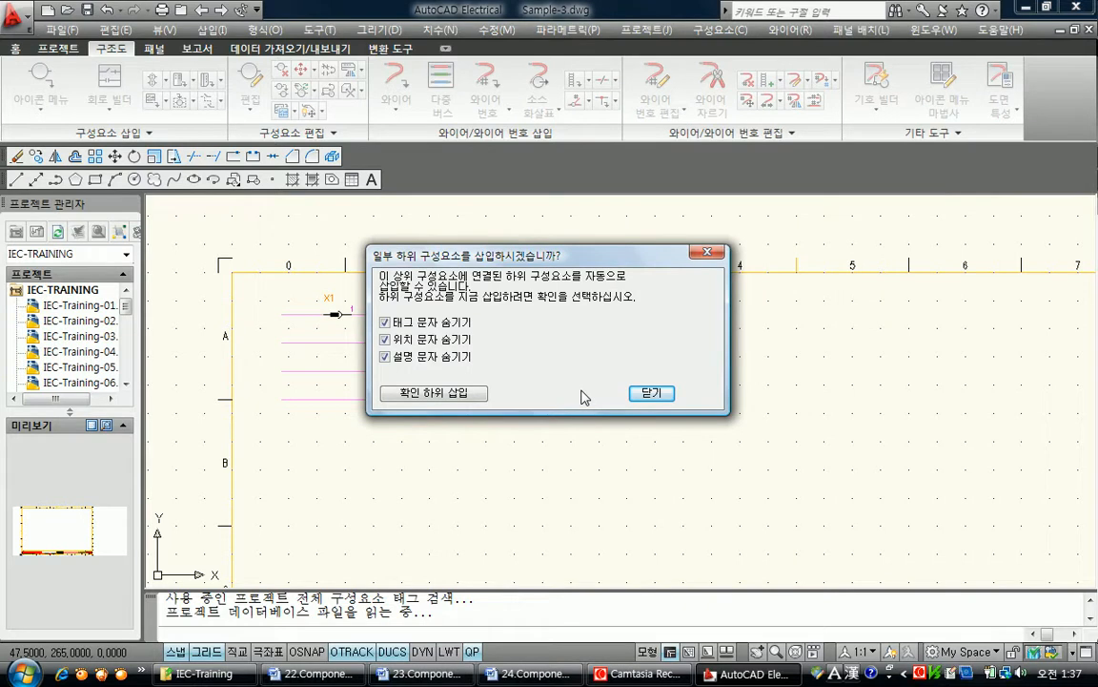
- Insert a child connector of X1 with pin 2 on the second wire, keeping tag, location and description text hidden
click(449, 395)
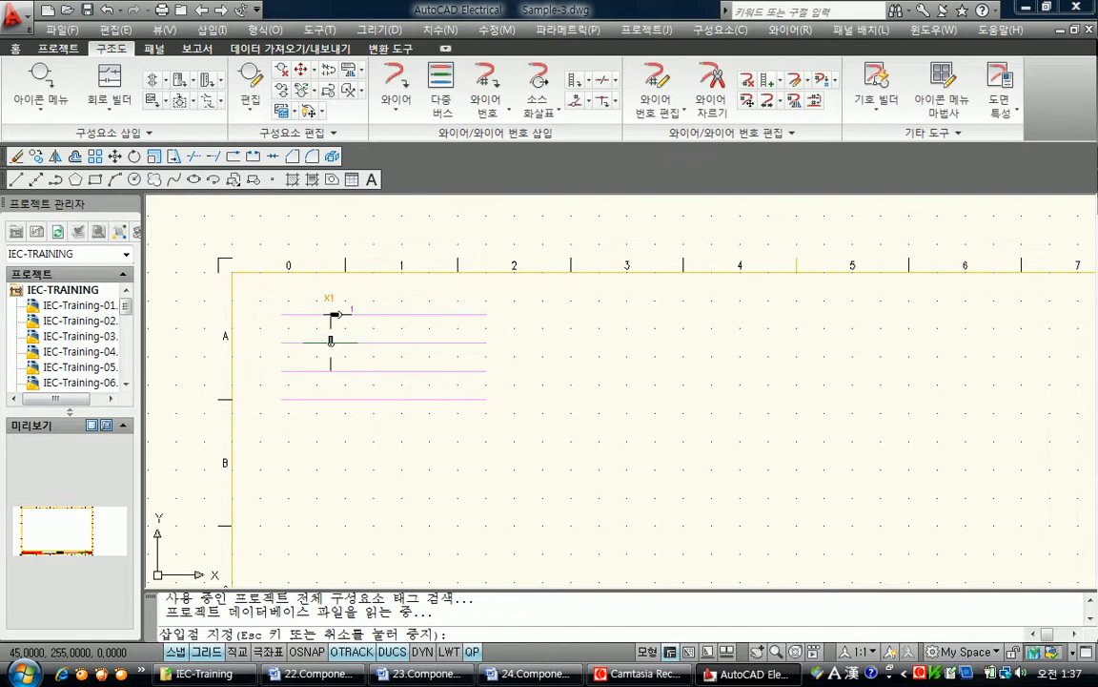
click(333, 349)
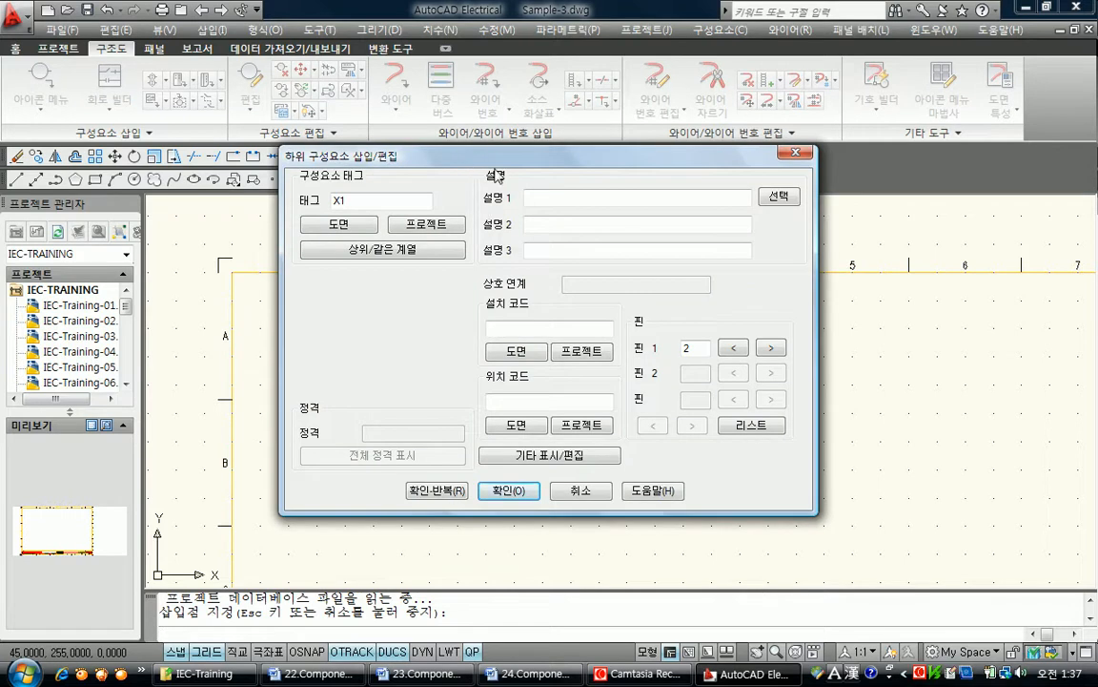
drag(471, 170, 622, 195)
text(1)
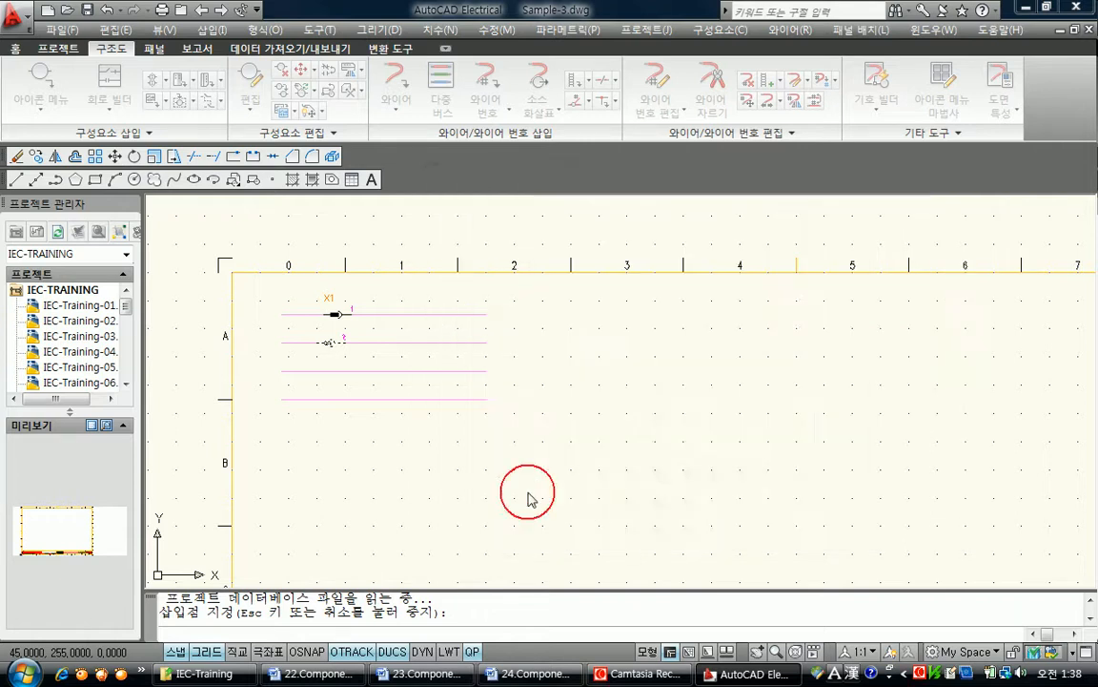
click(585, 516)
click(329, 342)
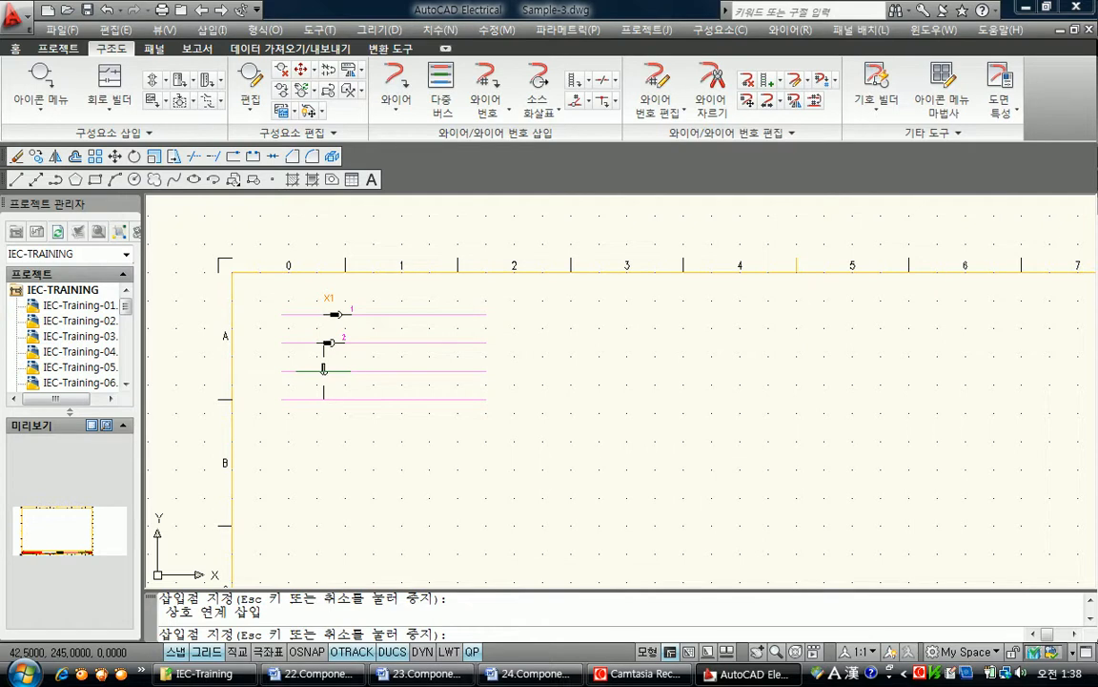
- Insert the child connectors of X1 with pin 3 on the third wire and pin 4 on the fourth, and end the insertion
click(330, 370)
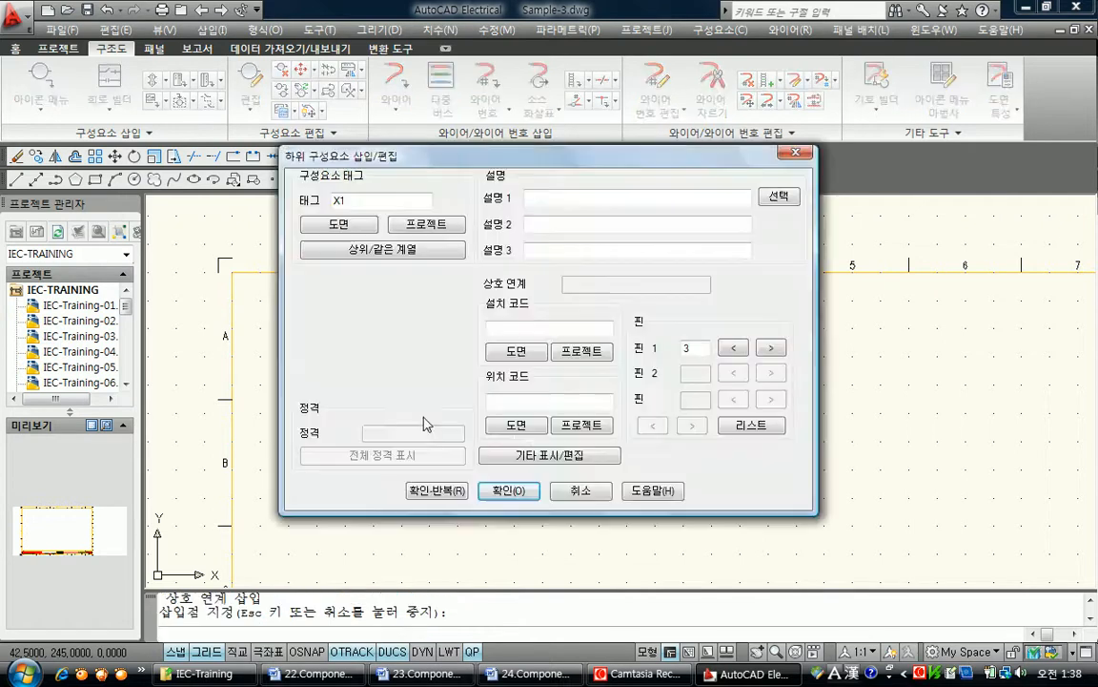
click(441, 492)
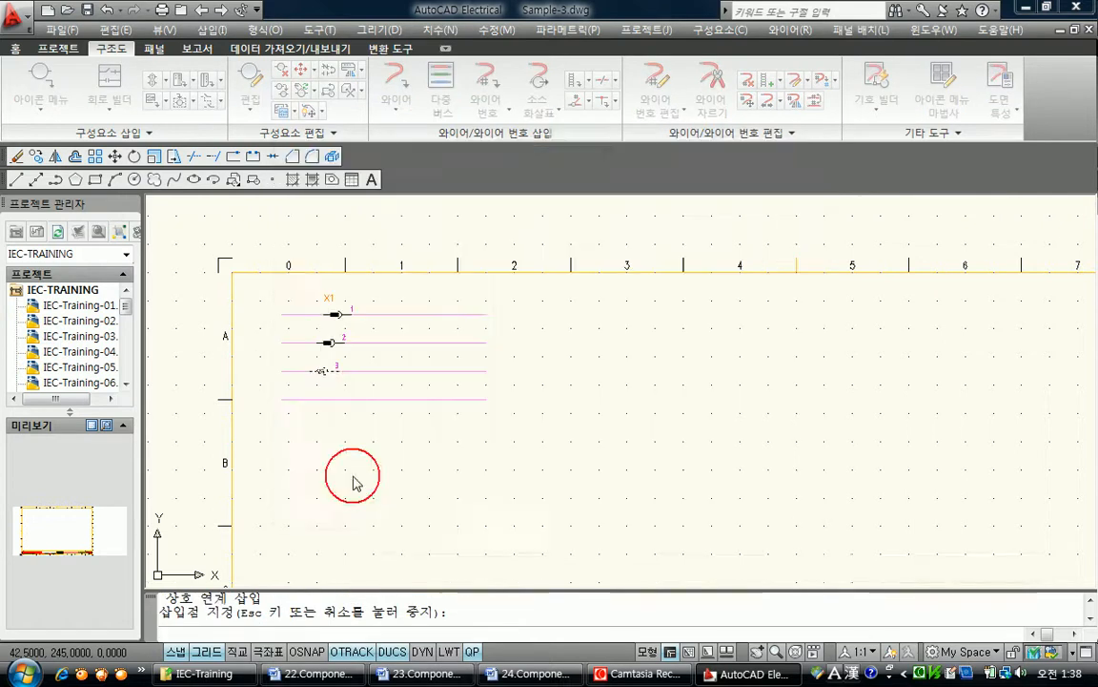
click(323, 400)
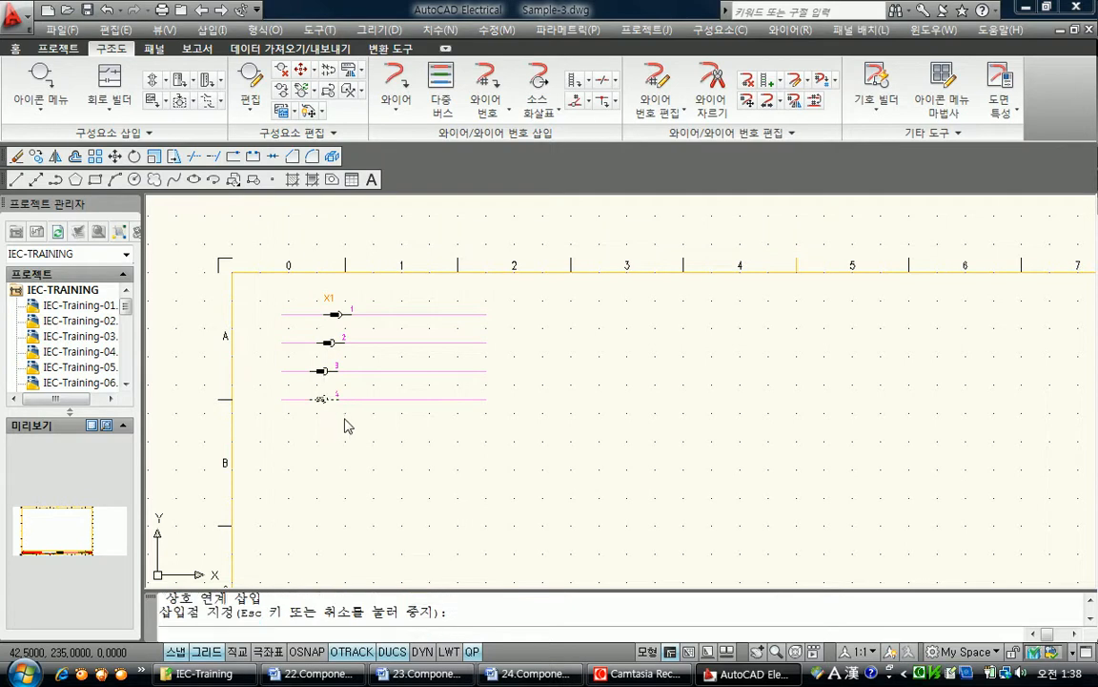
click(440, 490)
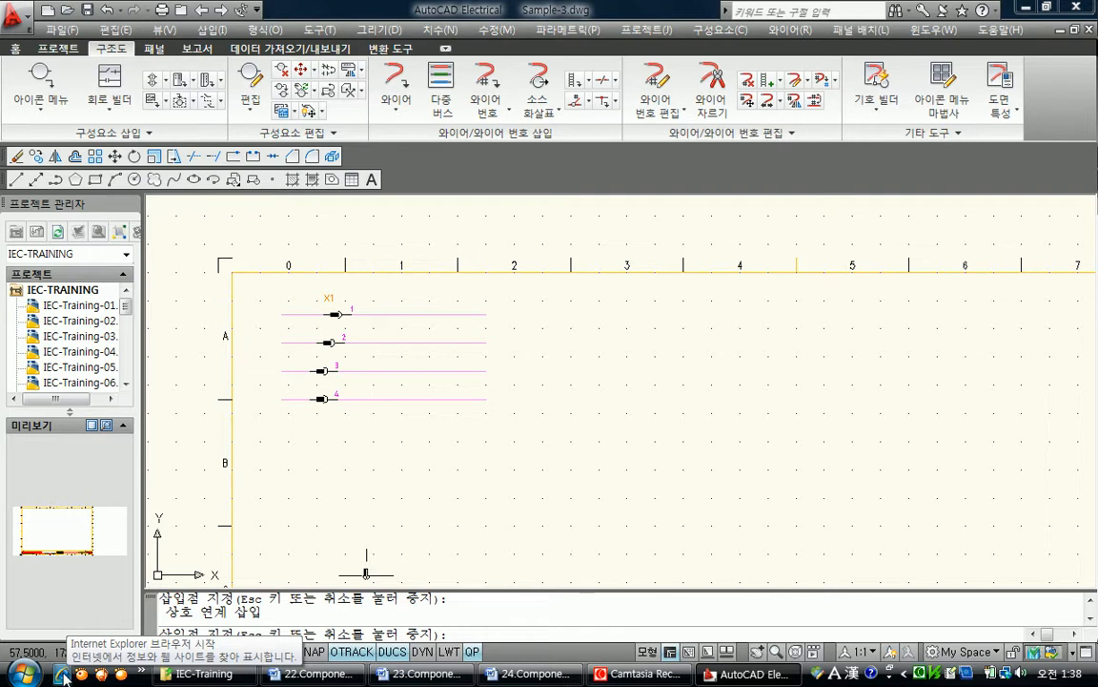
key(Escape)
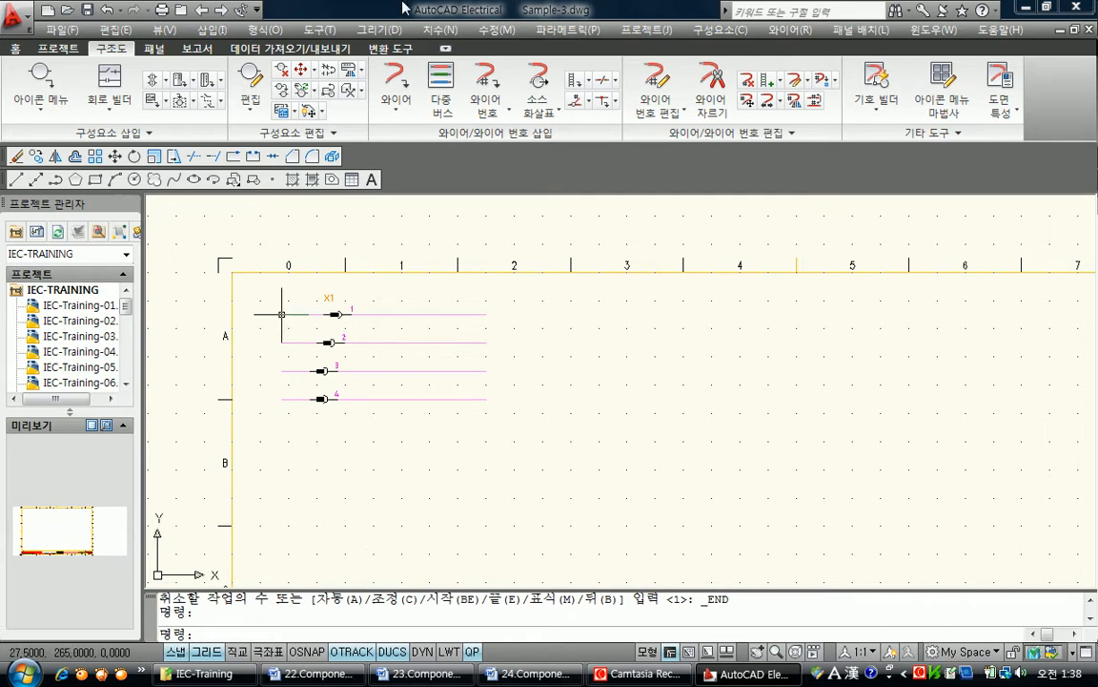
- Switch to the previous drawing of the project, Sample-2
click(394, 90)
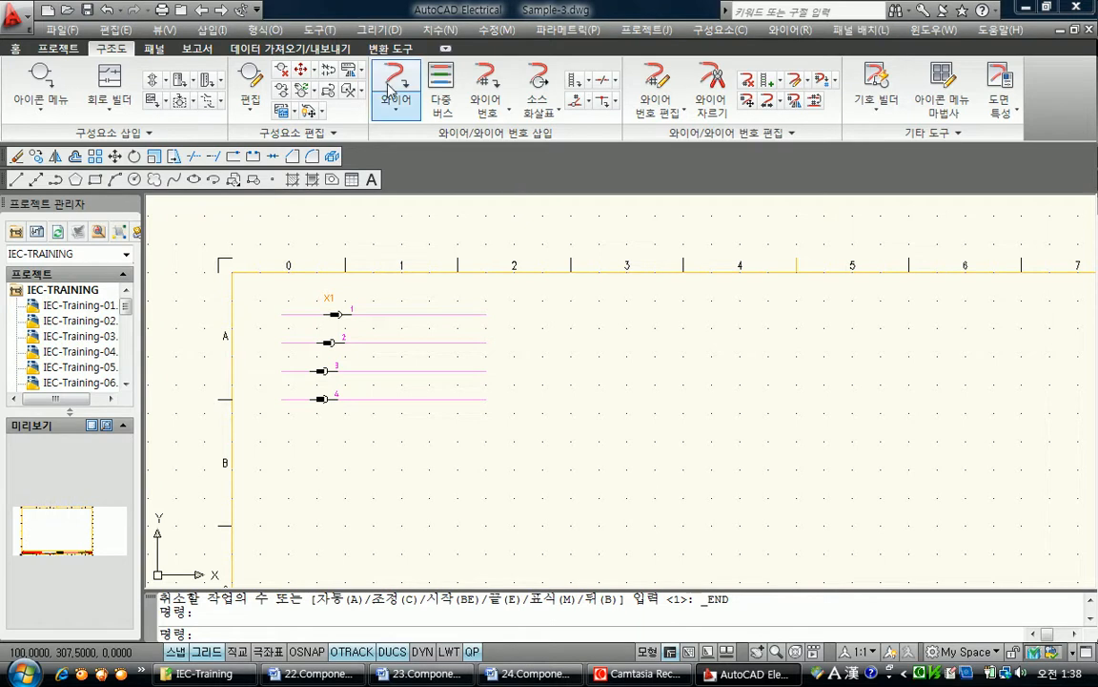
click(58, 48)
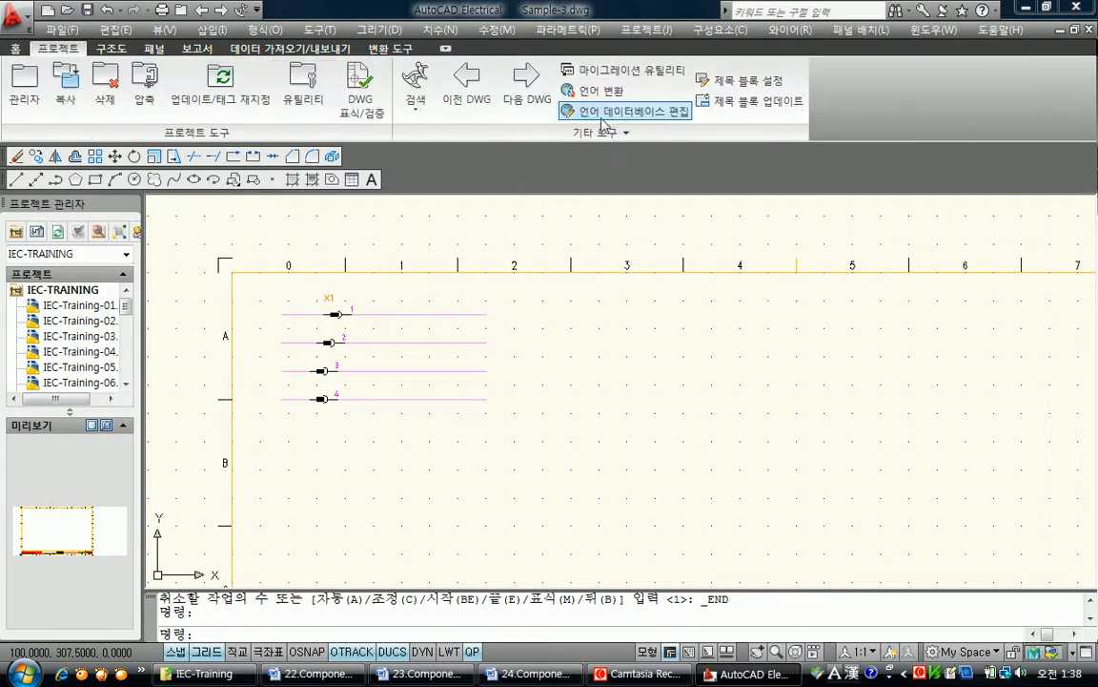
click(470, 93)
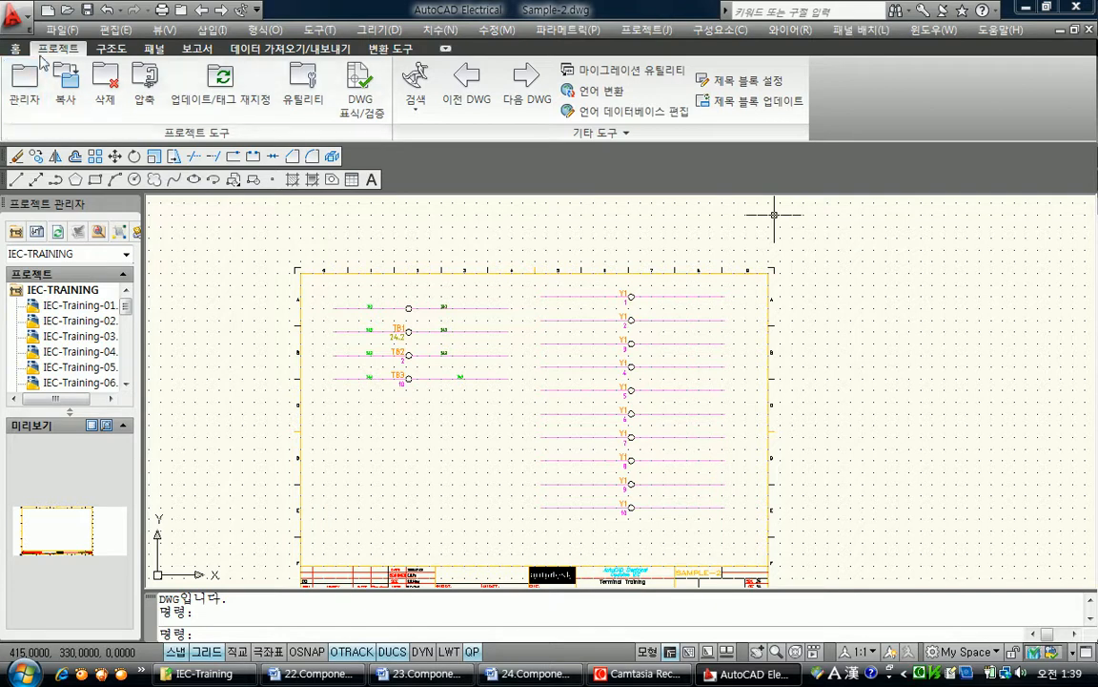
- Insert a 2nd+ plug/jack child connector with pin number on the top Y1 wire, just past terminal 1
click(111, 47)
click(39, 83)
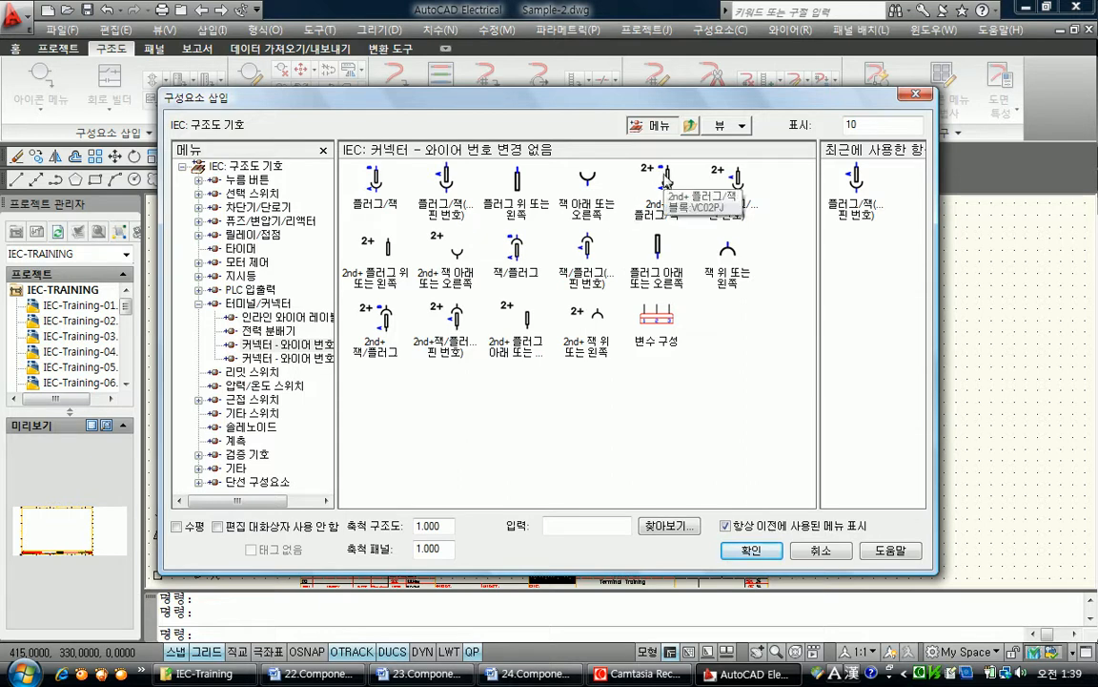
click(739, 181)
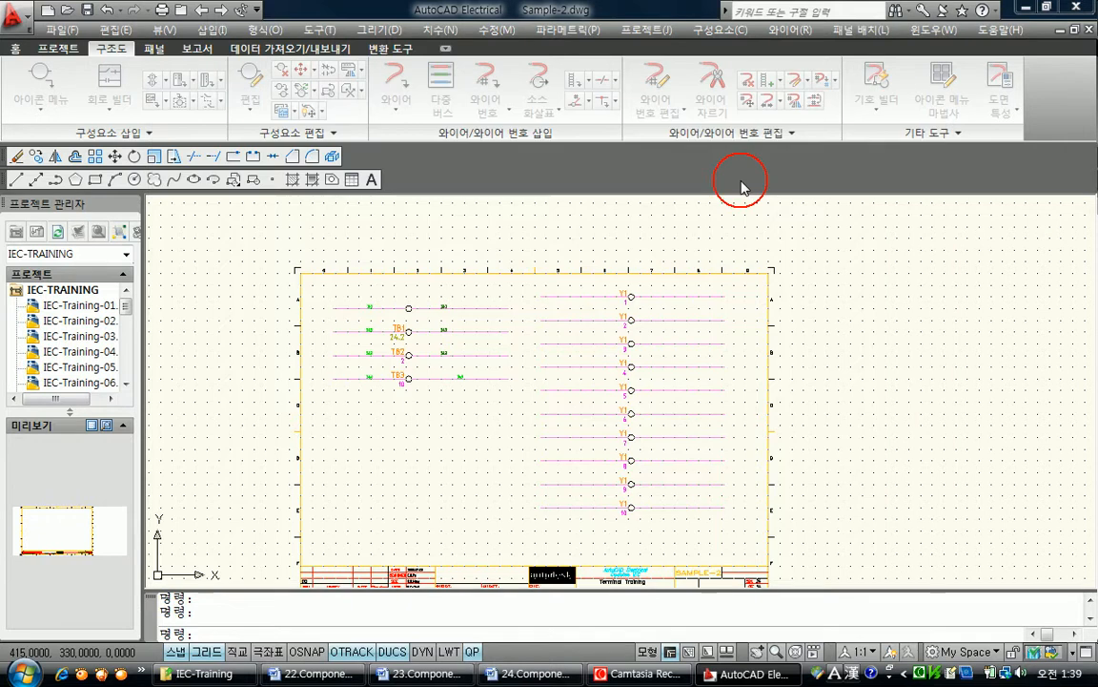
click(669, 296)
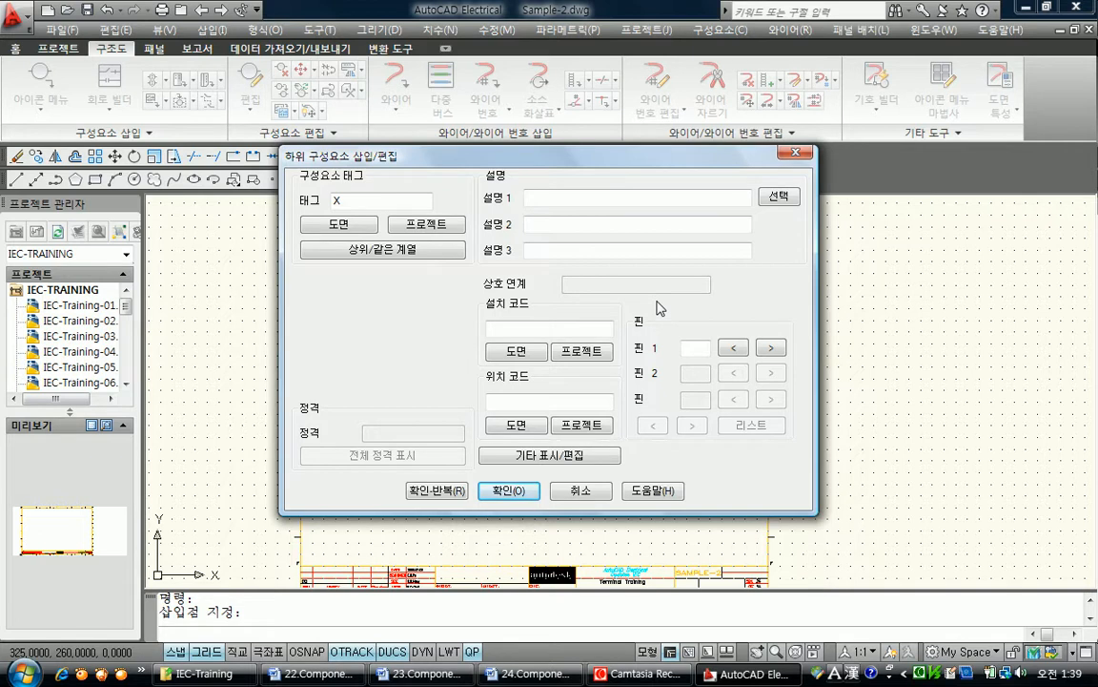
- Assign the child connector to X1 on sheet 25 from the project list and give it pin number 5
click(429, 226)
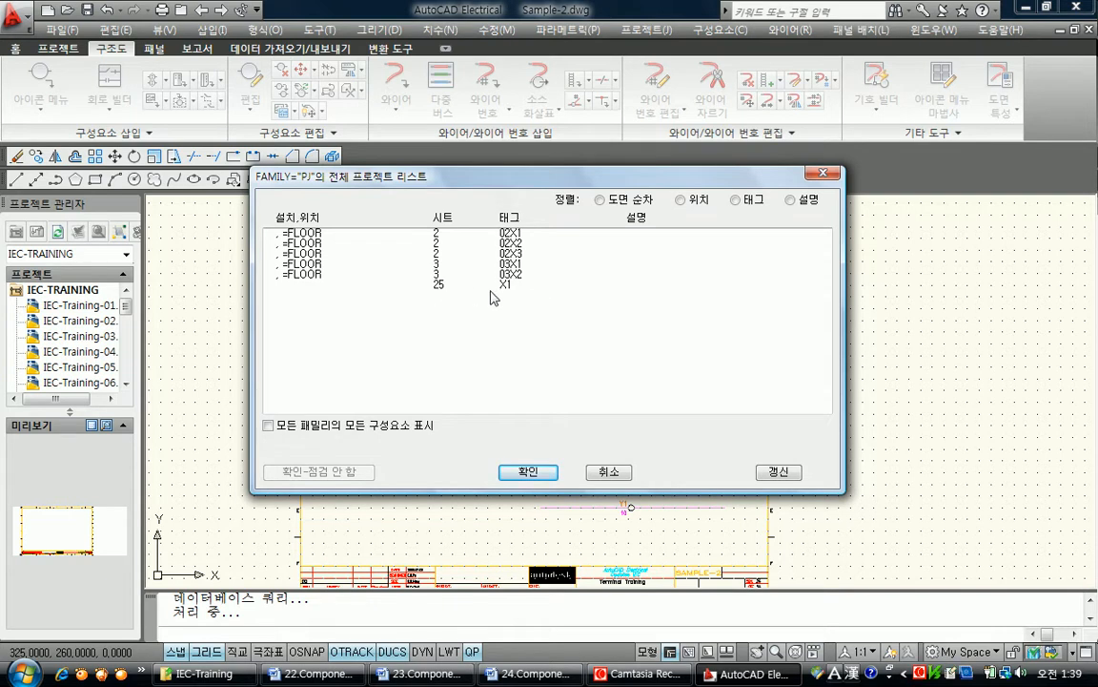
click(444, 285)
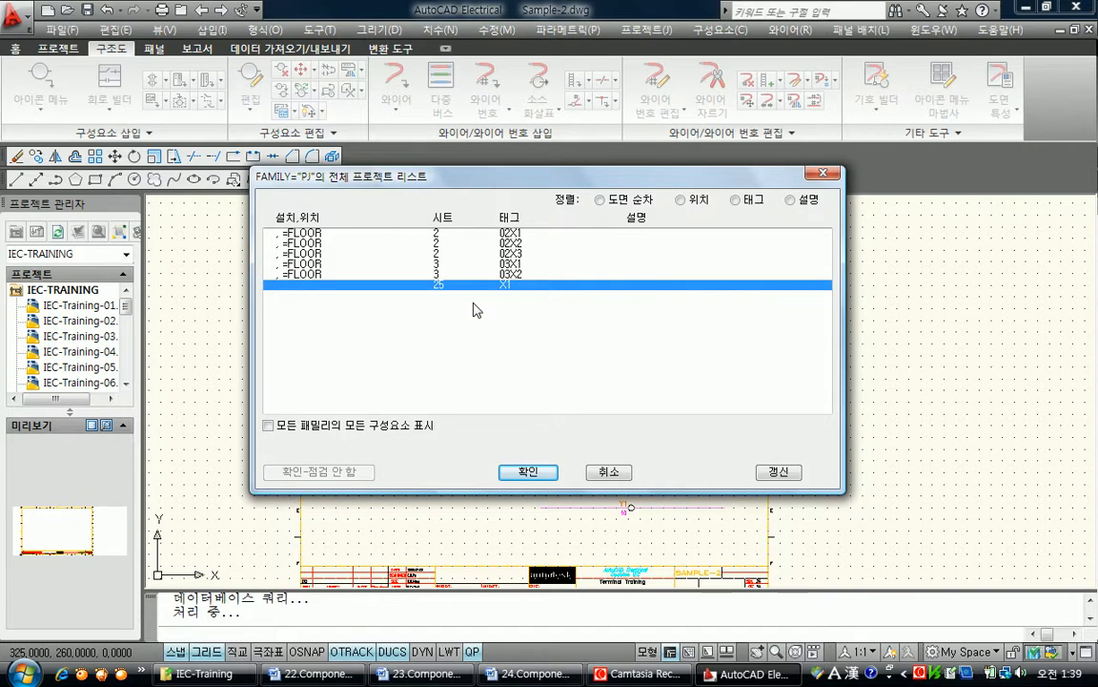
key(Return)
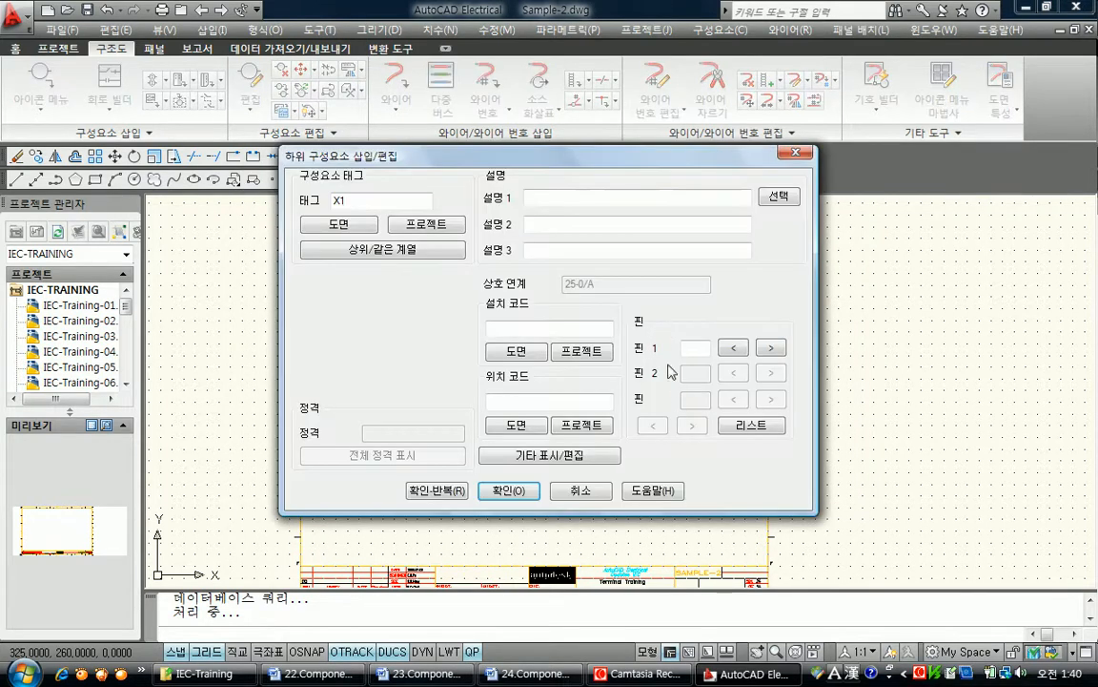
click(692, 348)
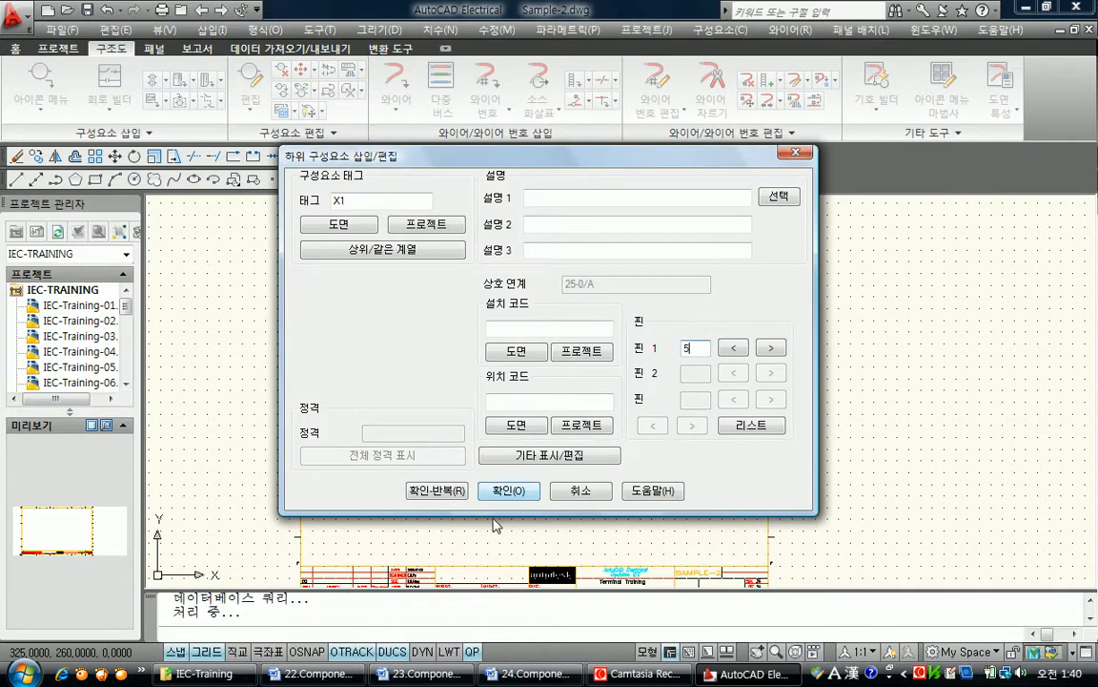
click(506, 488)
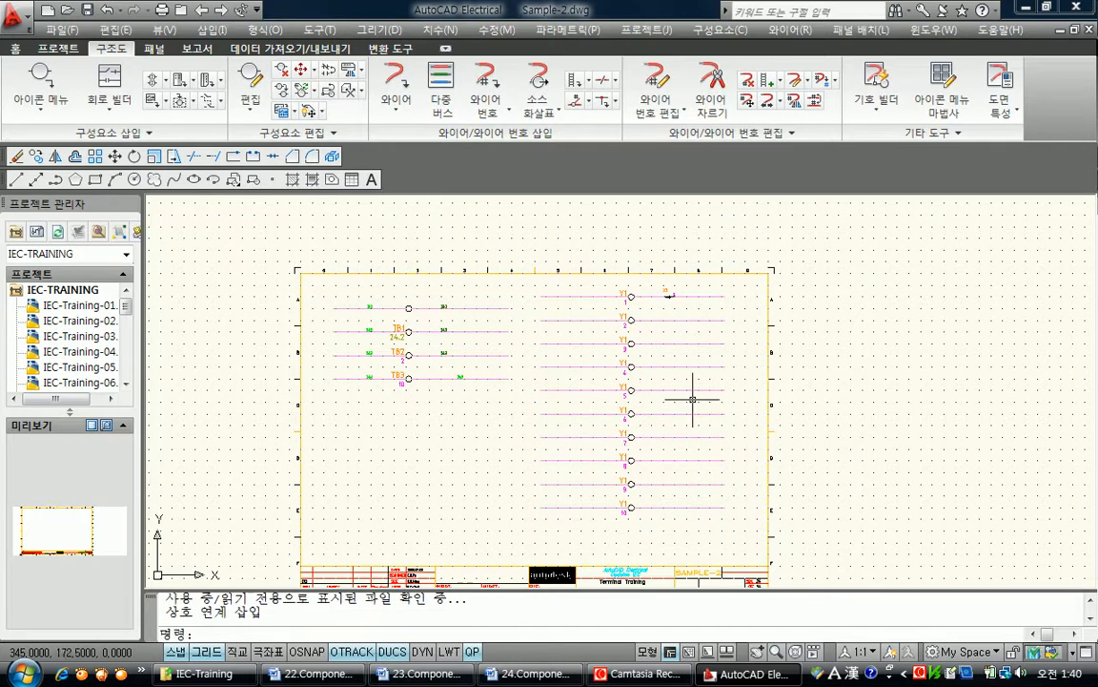
- Draw a horizontal three-wire bus with spacing 10 in the empty space below the TB3 wire, starting at about (42.5, 130)
scroll(696, 315, up, 5)
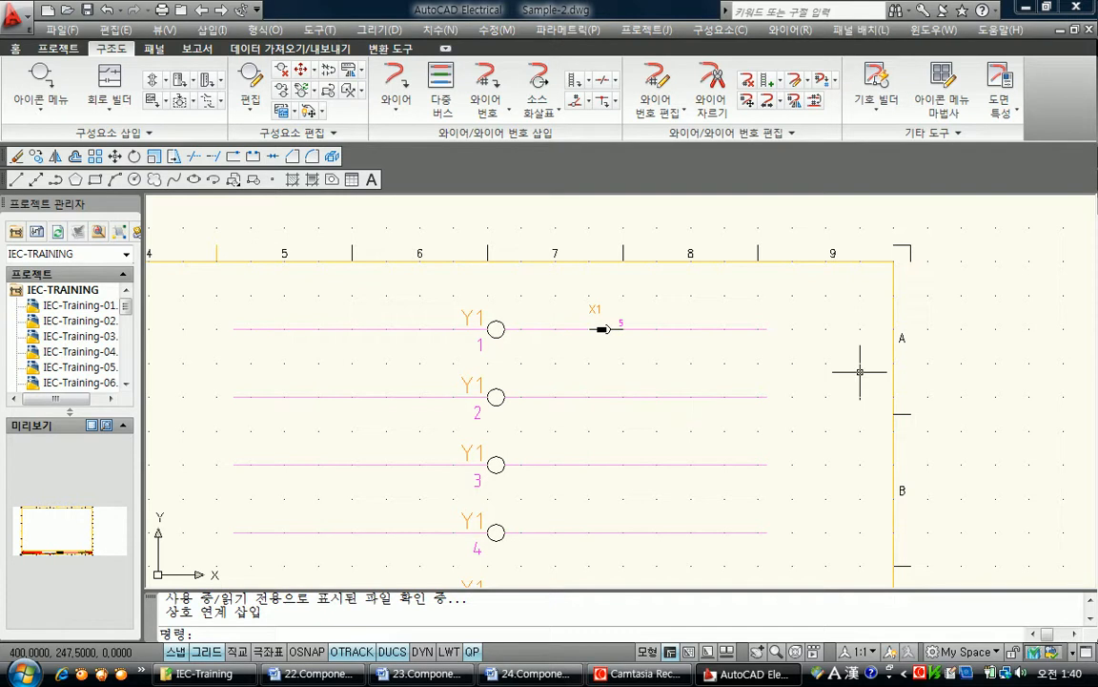
scroll(513, 453, down, 6)
middle_drag(513, 453, 596, 363)
scroll(579, 381, up, 3)
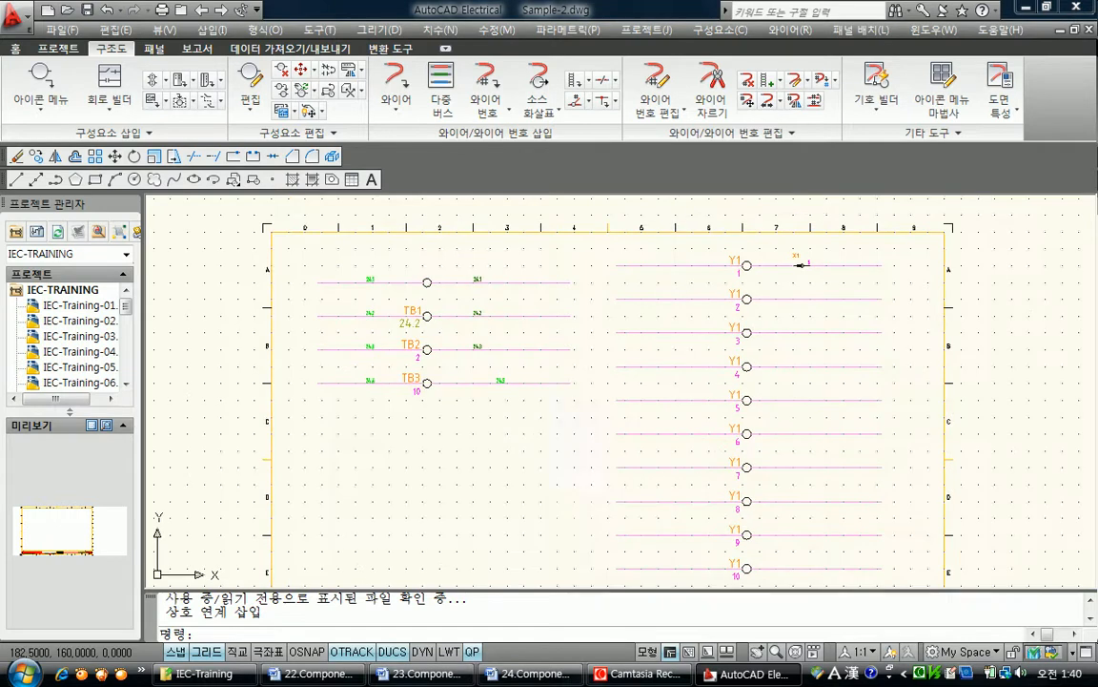
middle_drag(562, 433, 558, 394)
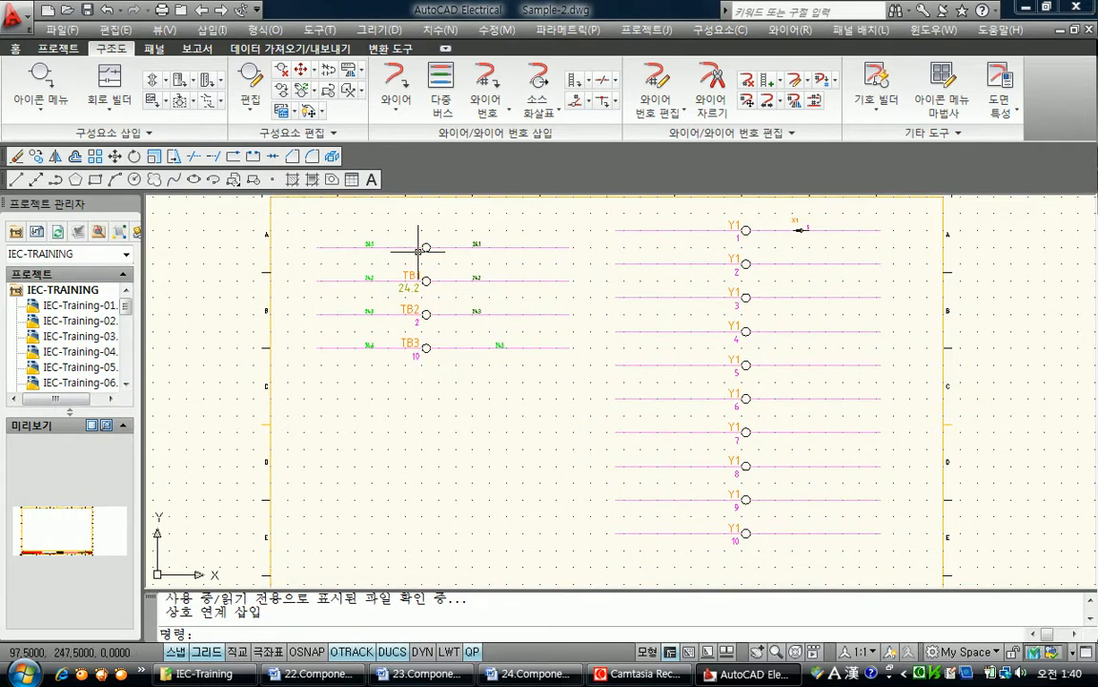
click(449, 83)
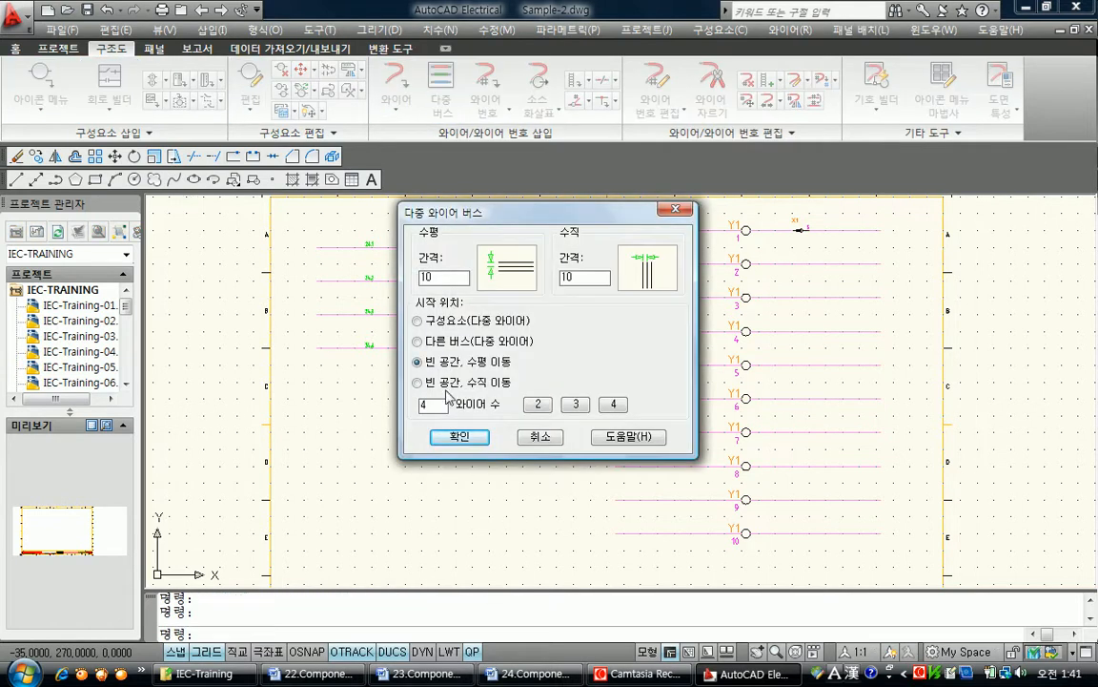
drag(443, 407, 394, 417)
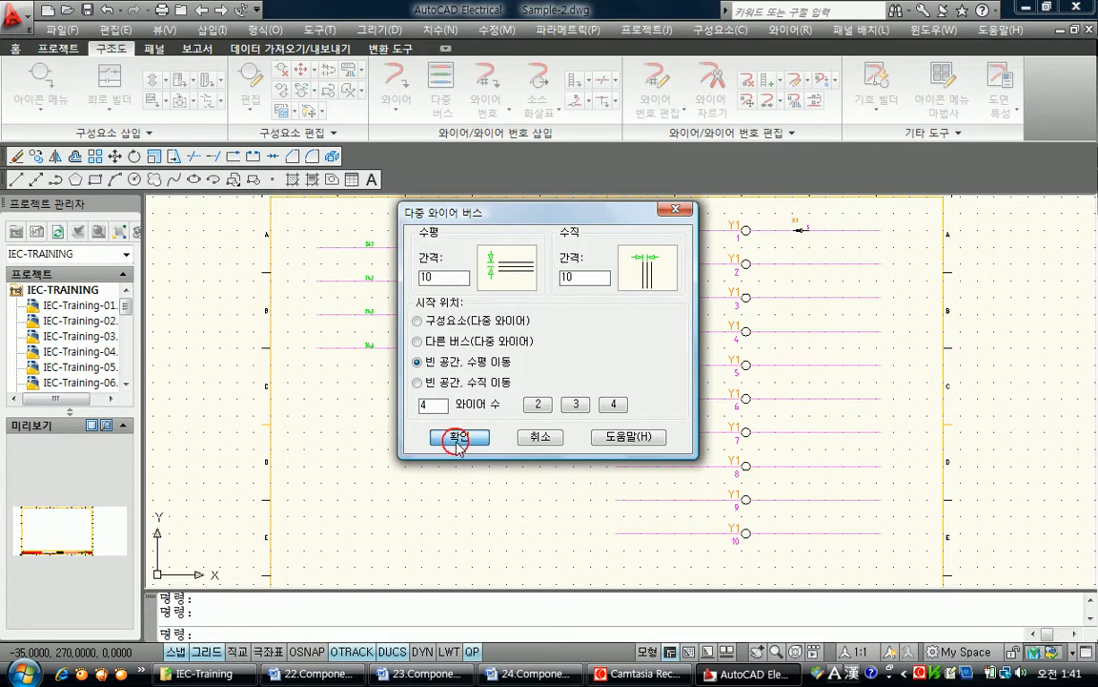
click(439, 407)
drag(439, 408, 370, 415)
text(3)
click(457, 442)
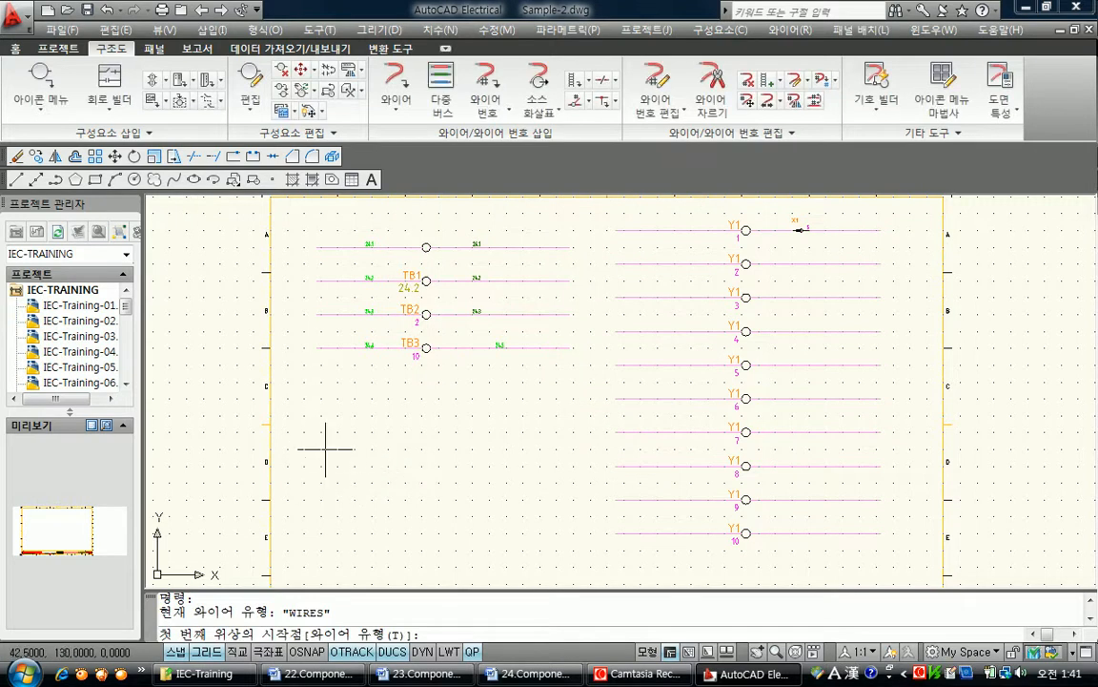
click(506, 448)
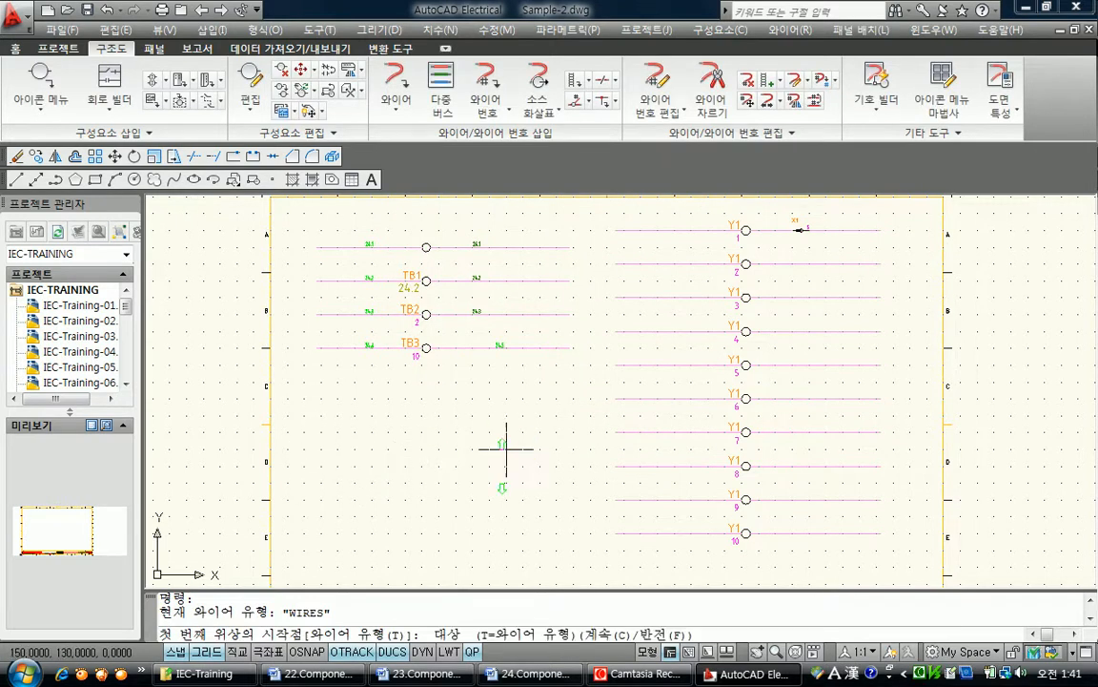
click(567, 466)
key(Escape)
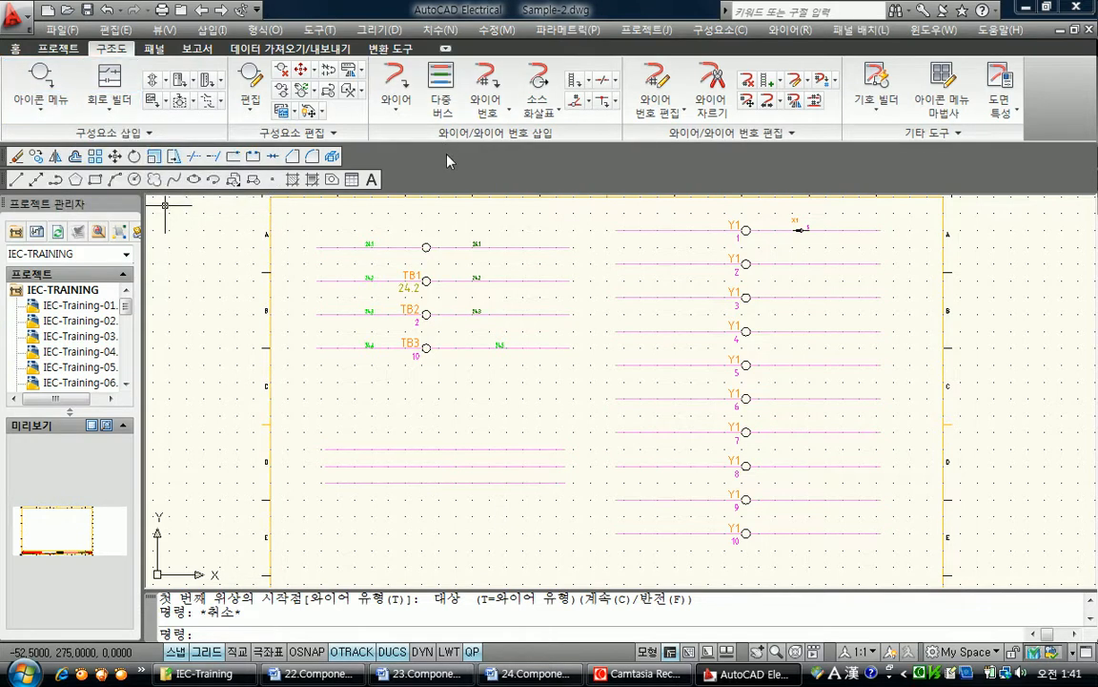
- Set up a parametric connector with pin spacing 10, 4 pins, pins at wire crossings, insert all, and vertical orientation
click(207, 84)
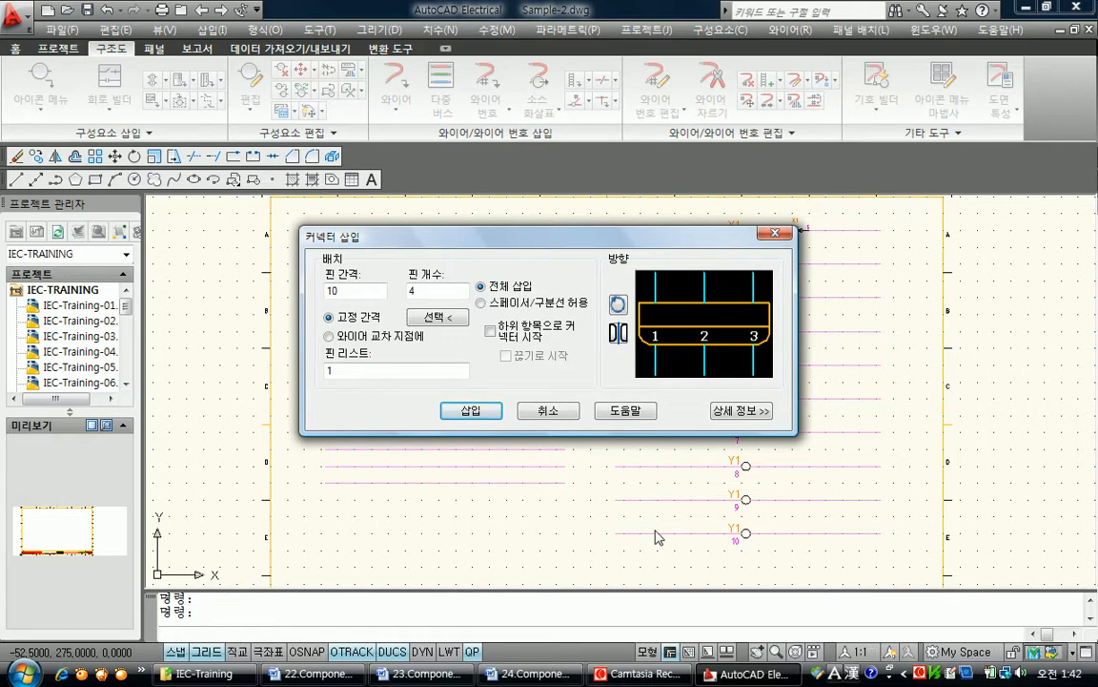
drag(489, 239, 684, 246)
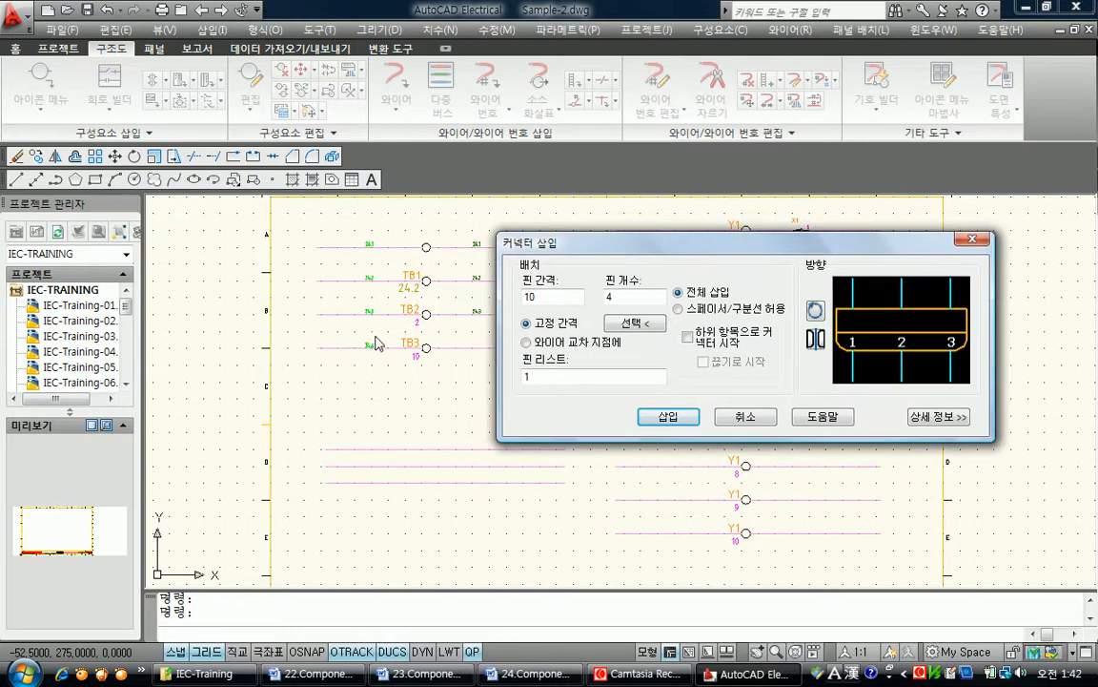
click(553, 294)
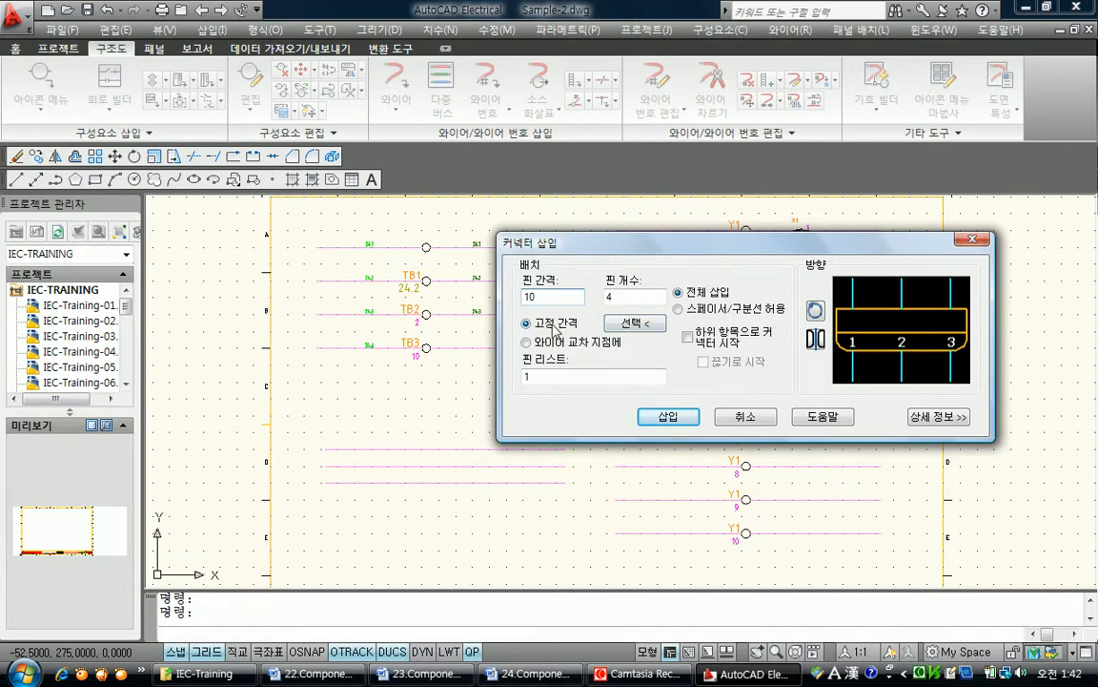
click(553, 343)
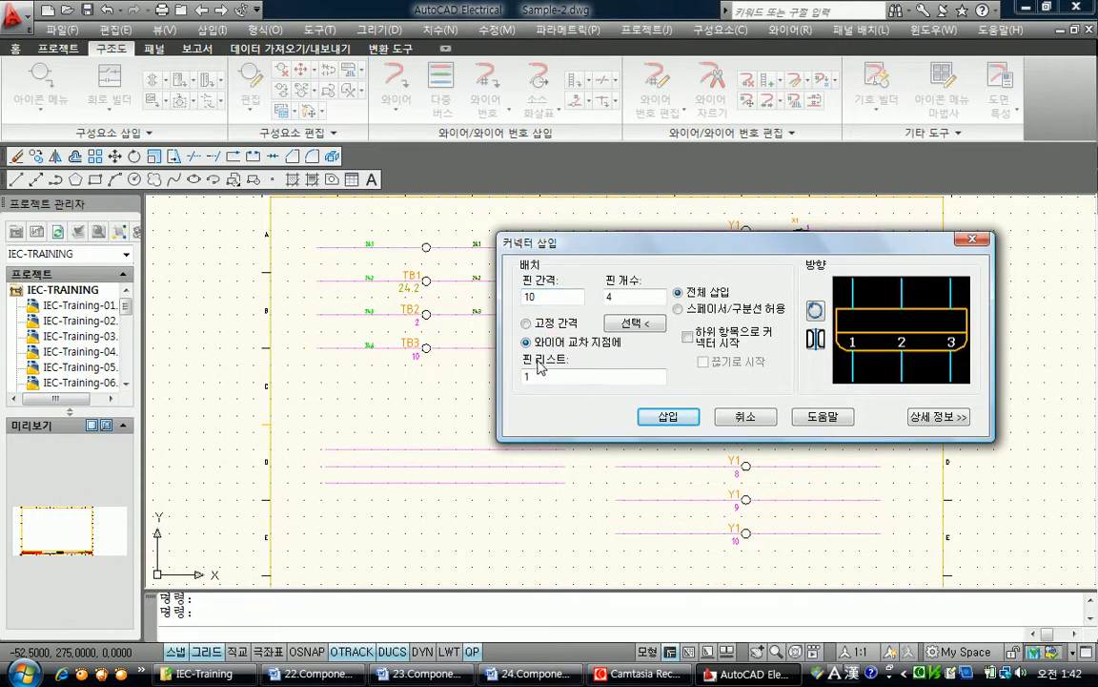
double_click(611, 296)
click(706, 291)
click(816, 311)
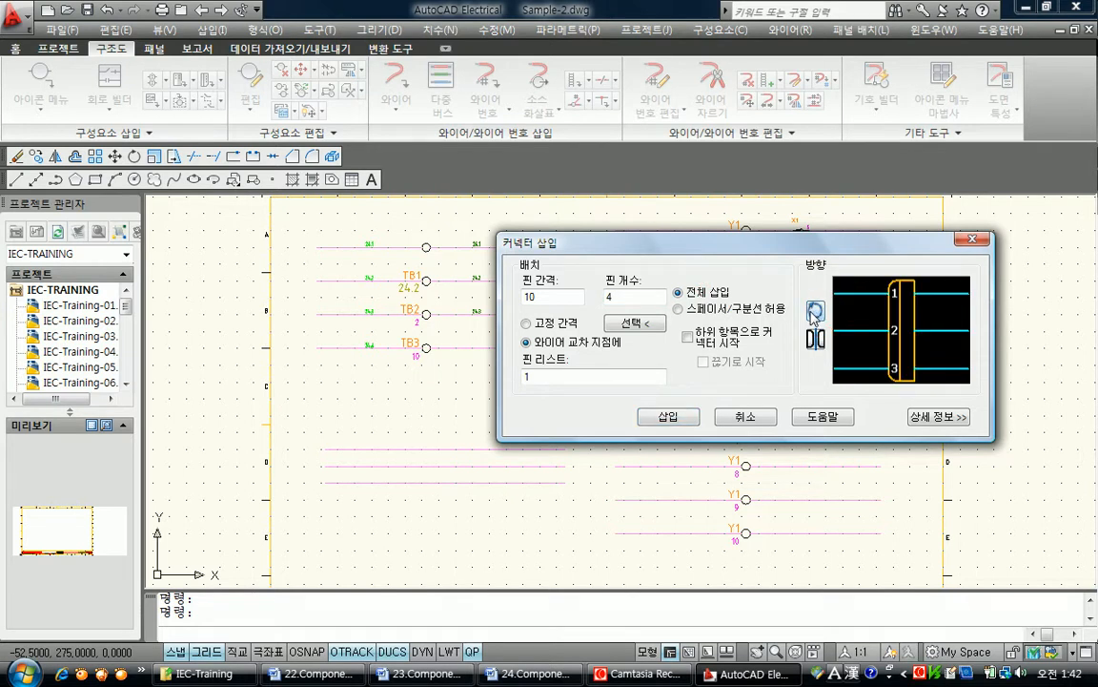
click(815, 312)
click(815, 312)
- Try flipping the connector and the plug-only and receptacle-only types, then restore the plug/receptacle combination
click(816, 340)
click(816, 339)
click(816, 340)
click(817, 340)
click(942, 416)
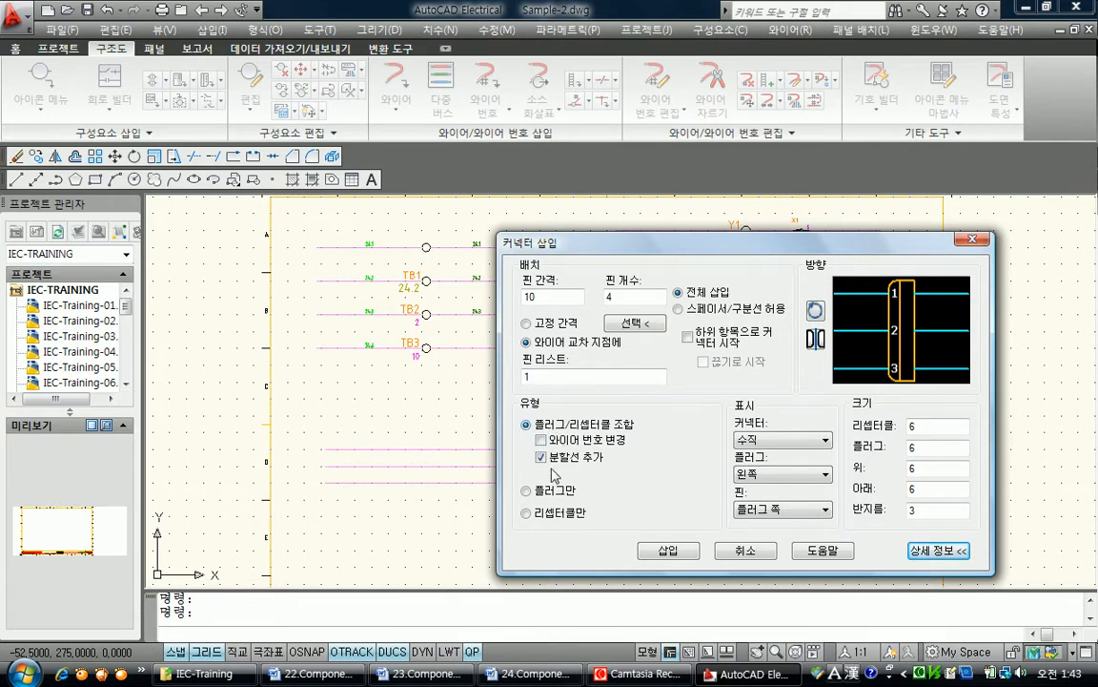
click(550, 491)
click(539, 512)
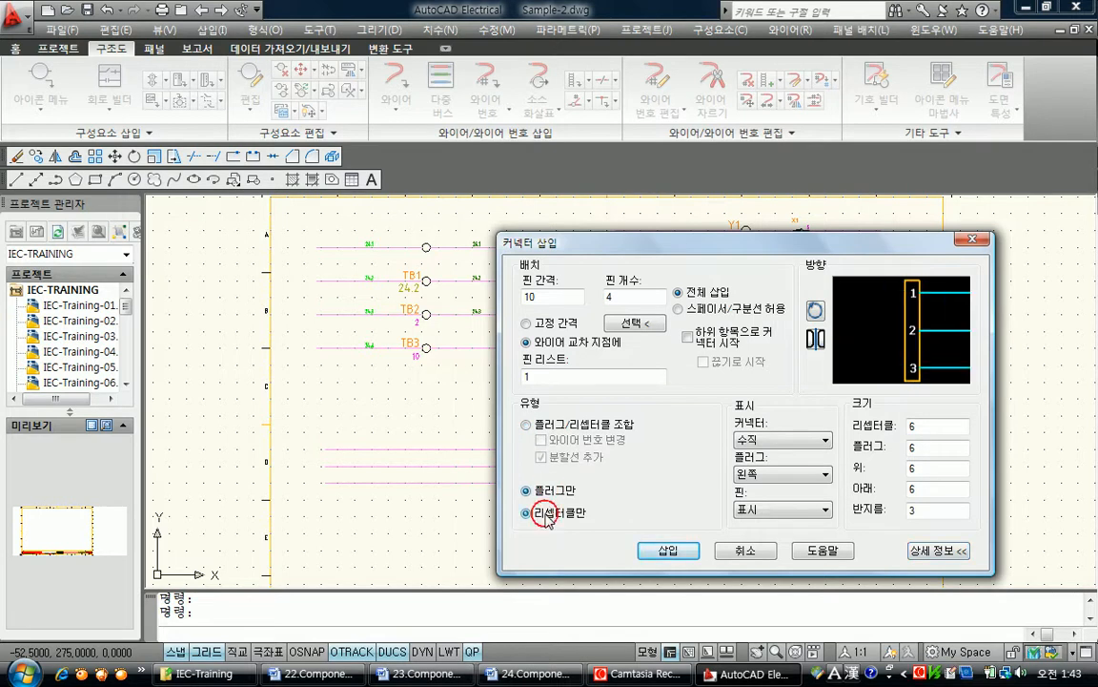
click(545, 429)
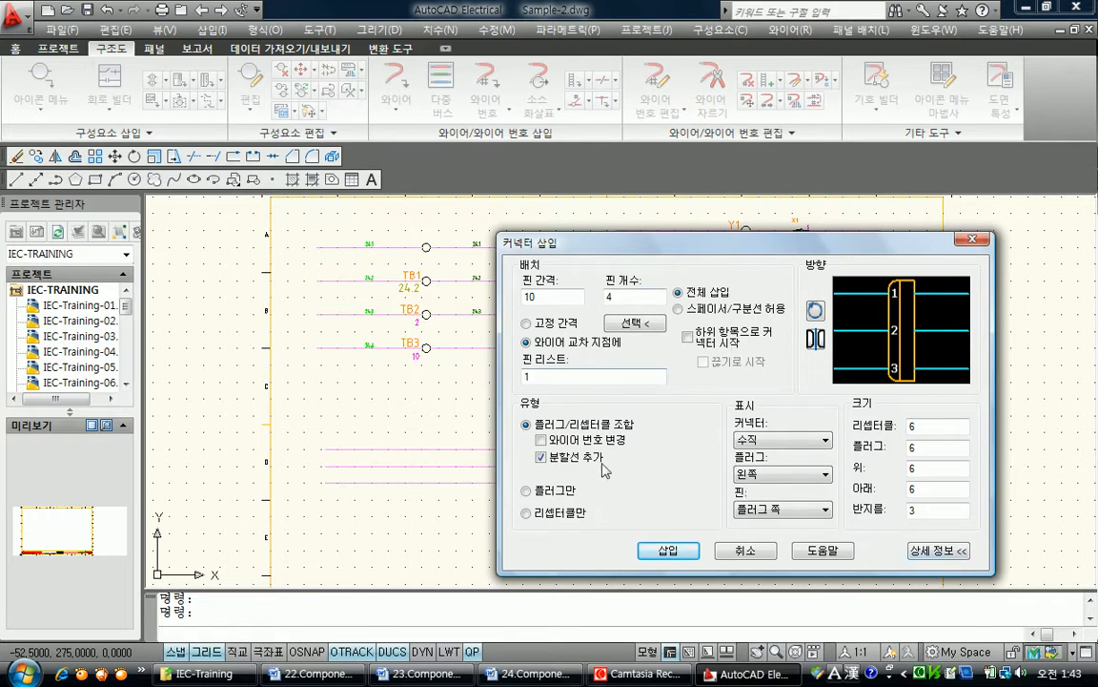
- Insert the connector across the TB3 wire and the three bus wires, with its first pin at (57.5, 190)
click(664, 551)
click(509, 466)
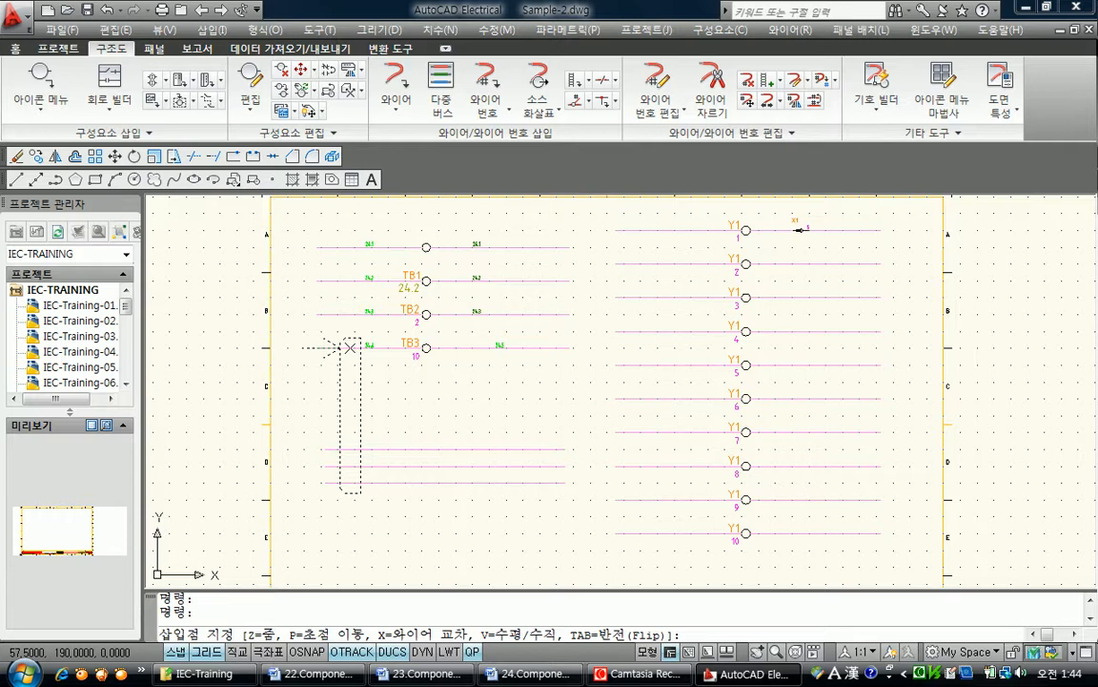
click(350, 347)
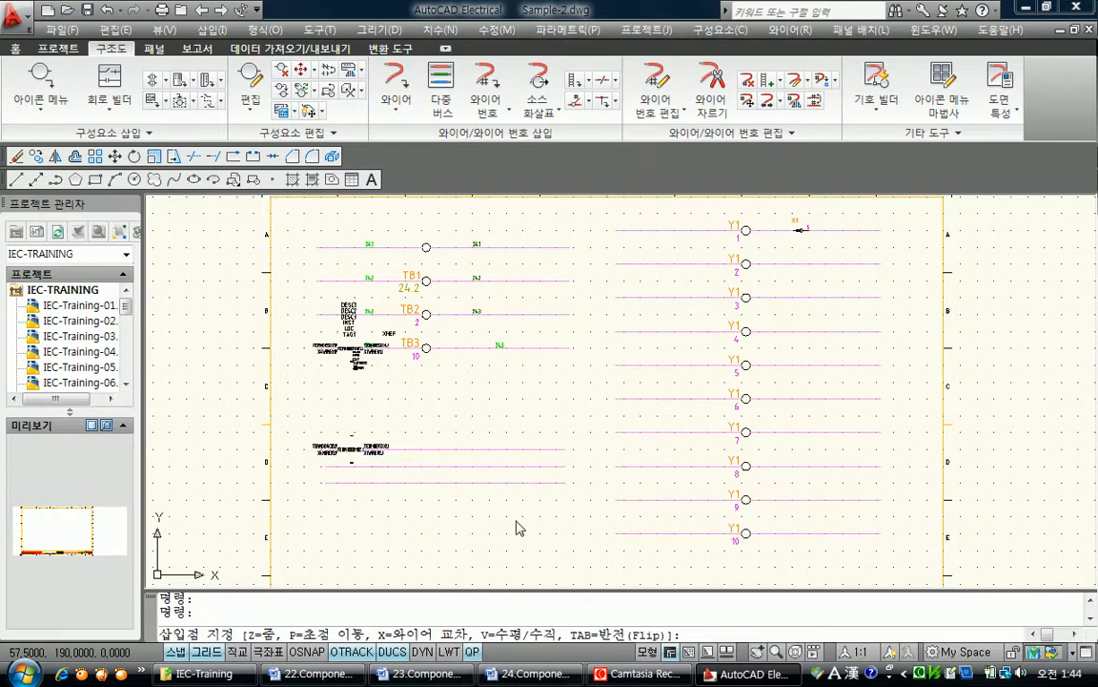
scroll(439, 489, up, 2)
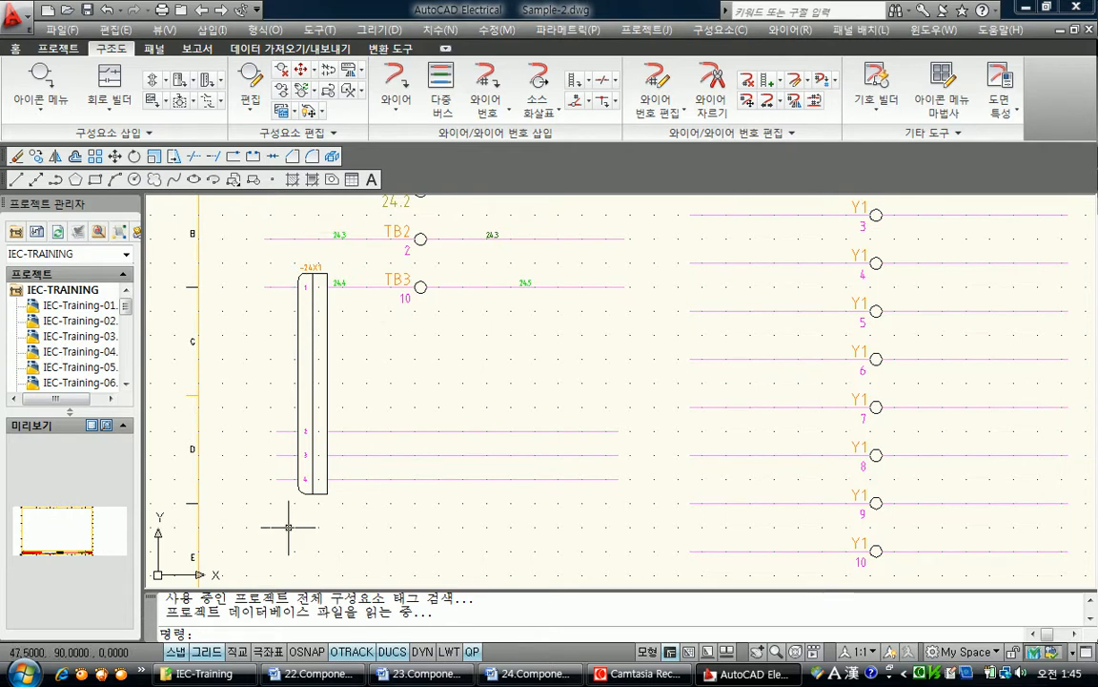
- In drawing Sample-3, insert a four-pin plug/receptacle connector as a child, across the four wires beside the X1 pins
click(64, 48)
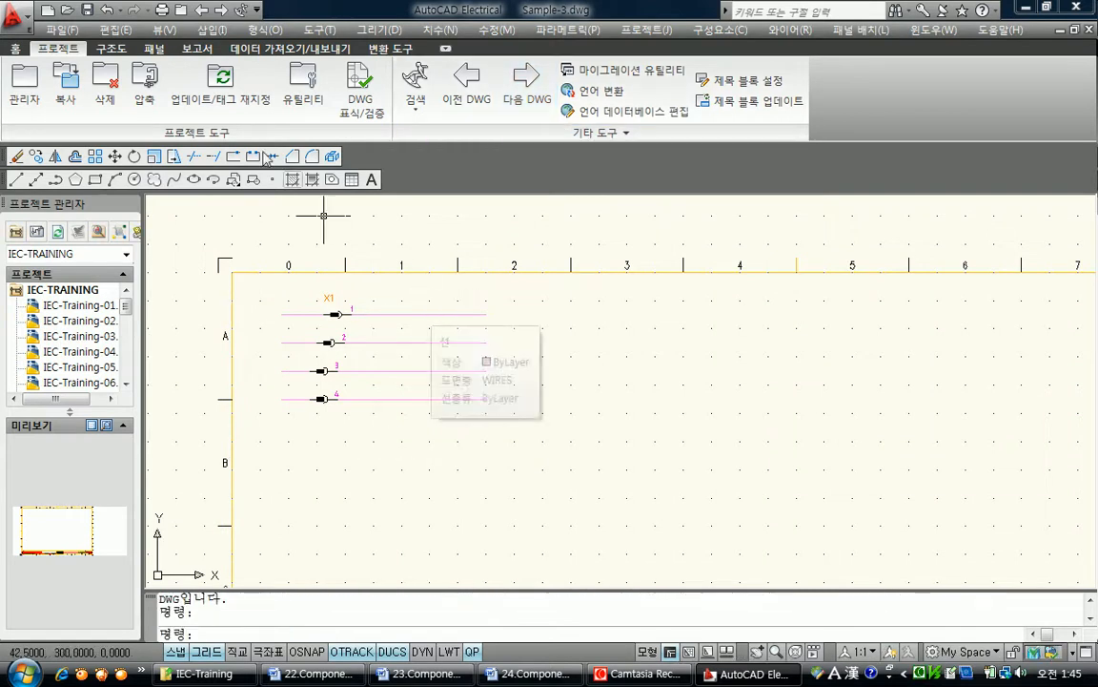
click(111, 48)
click(206, 83)
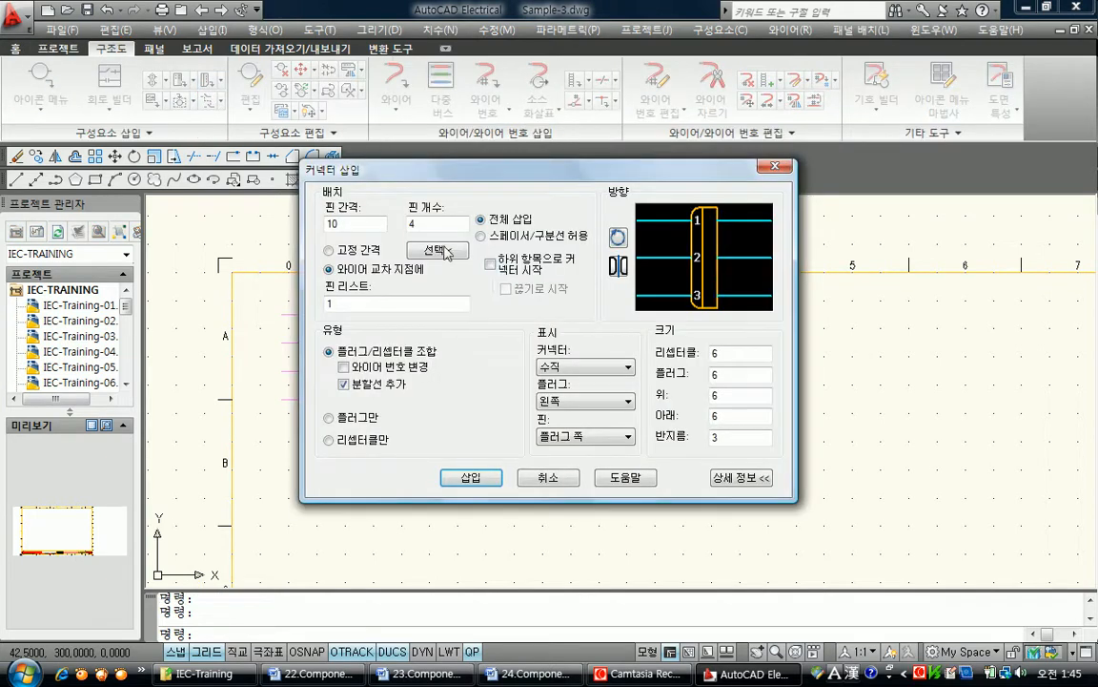
double_click(377, 230)
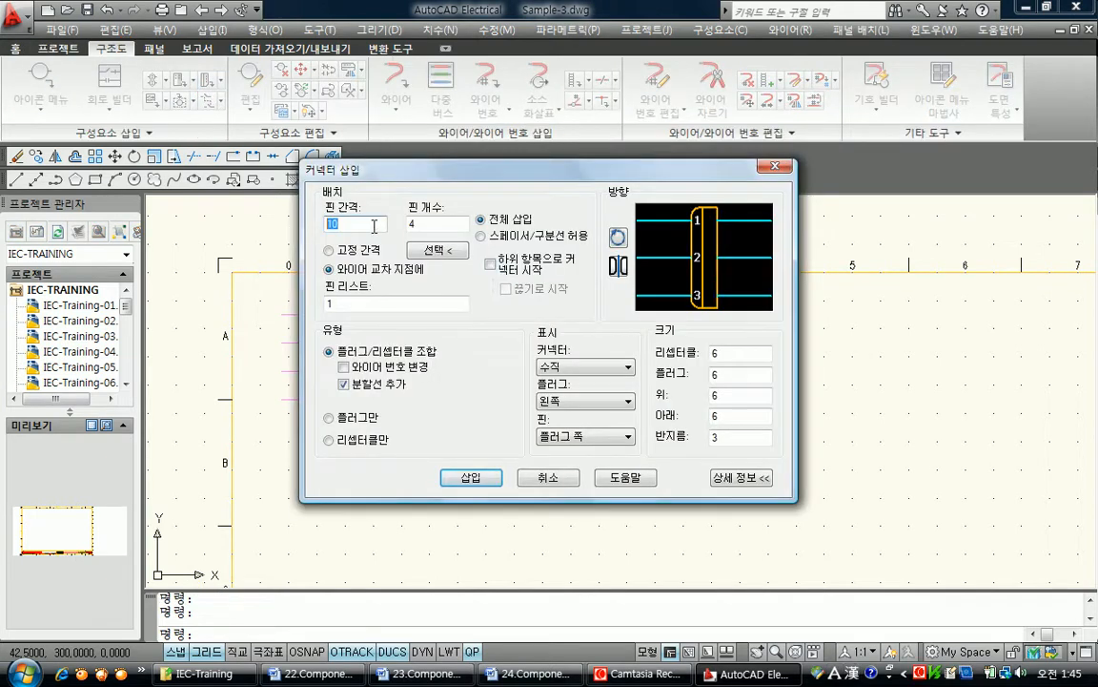
drag(384, 177, 558, 210)
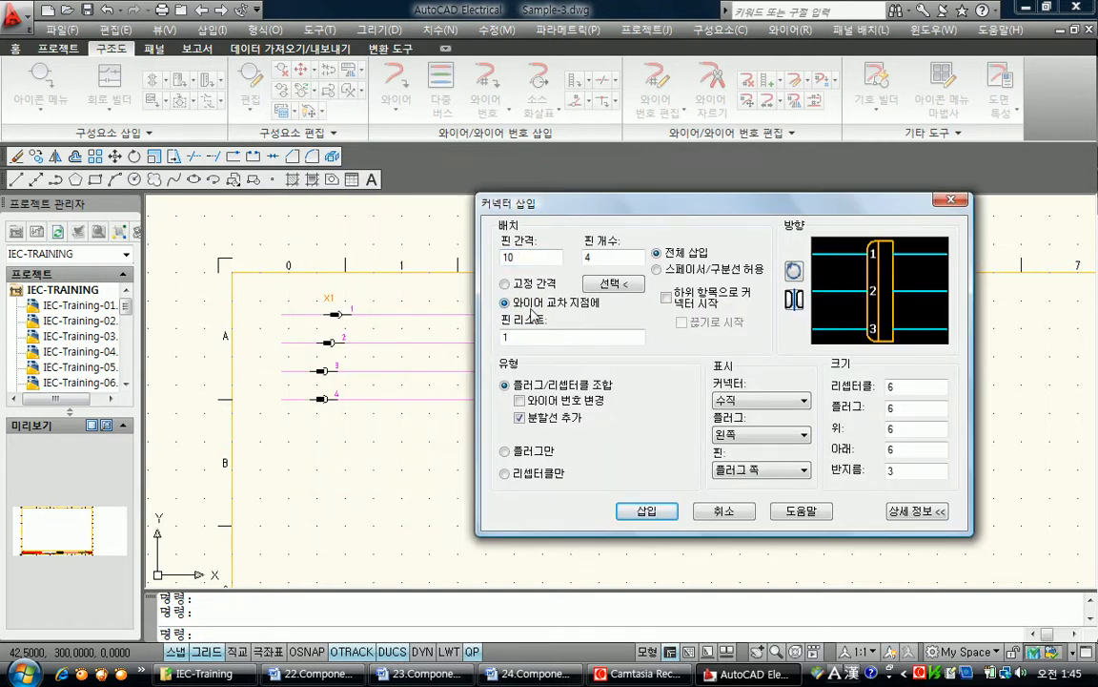
click(669, 301)
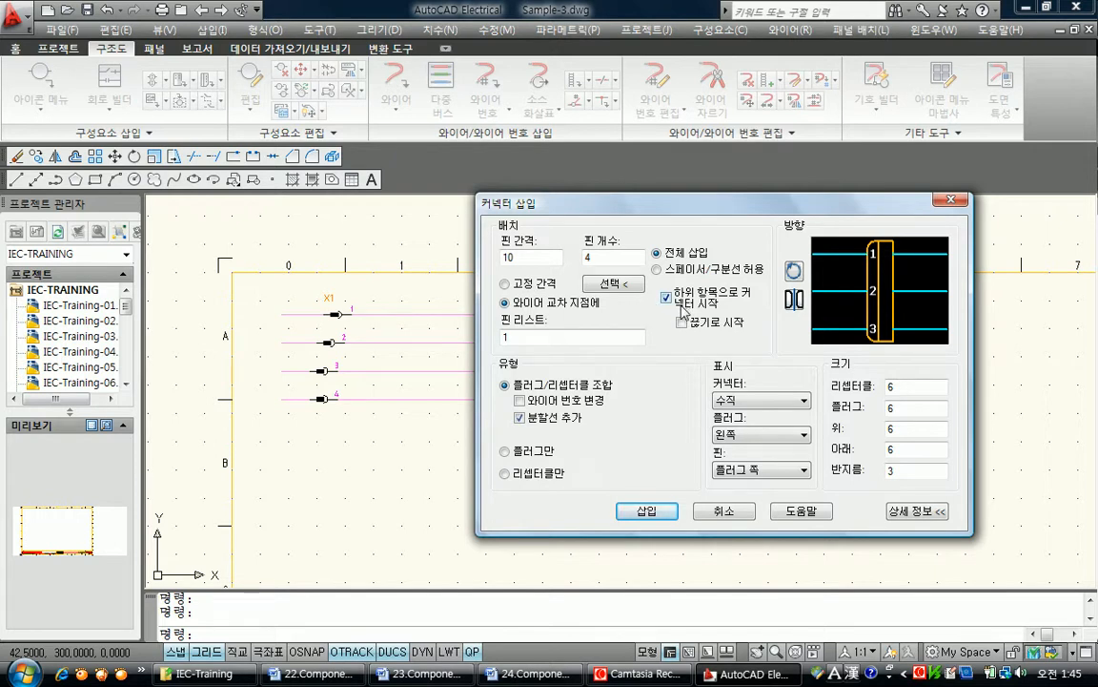
click(658, 516)
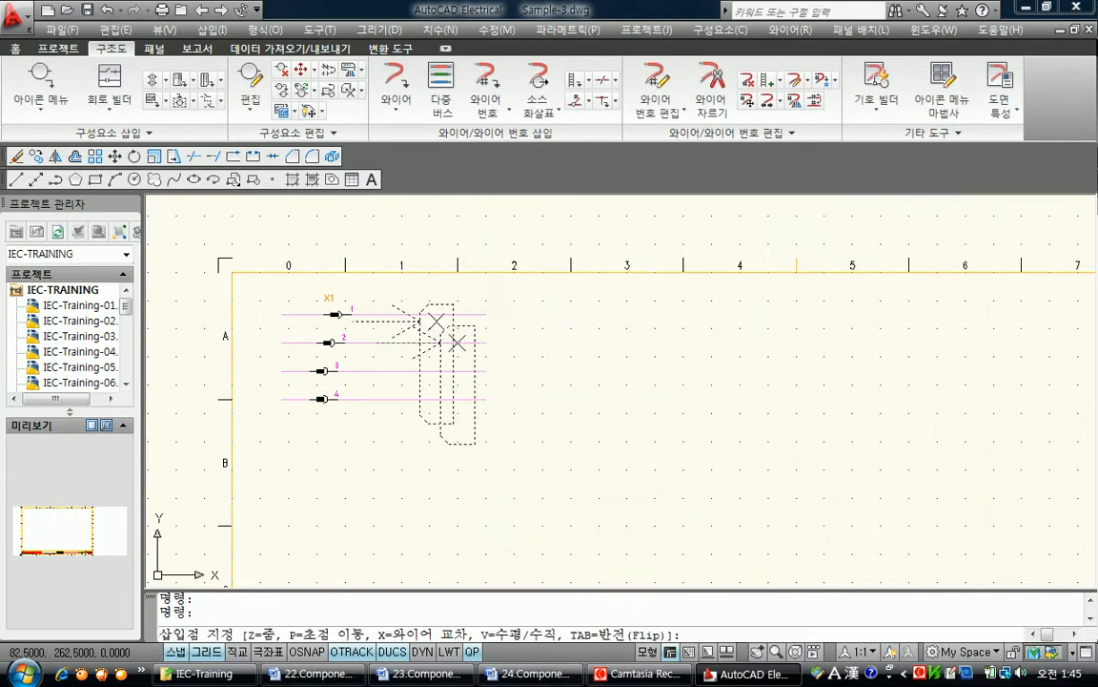
click(425, 322)
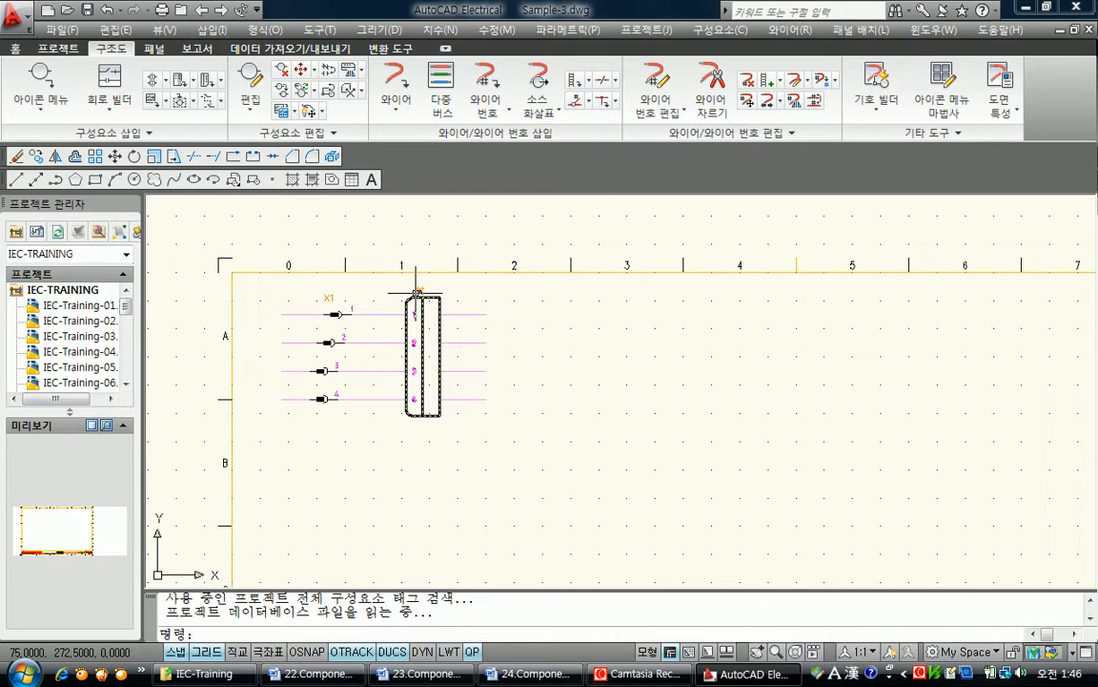
- Edit the child connector and link it to the parent tag 24X1 from the project-wide list
click(245, 78)
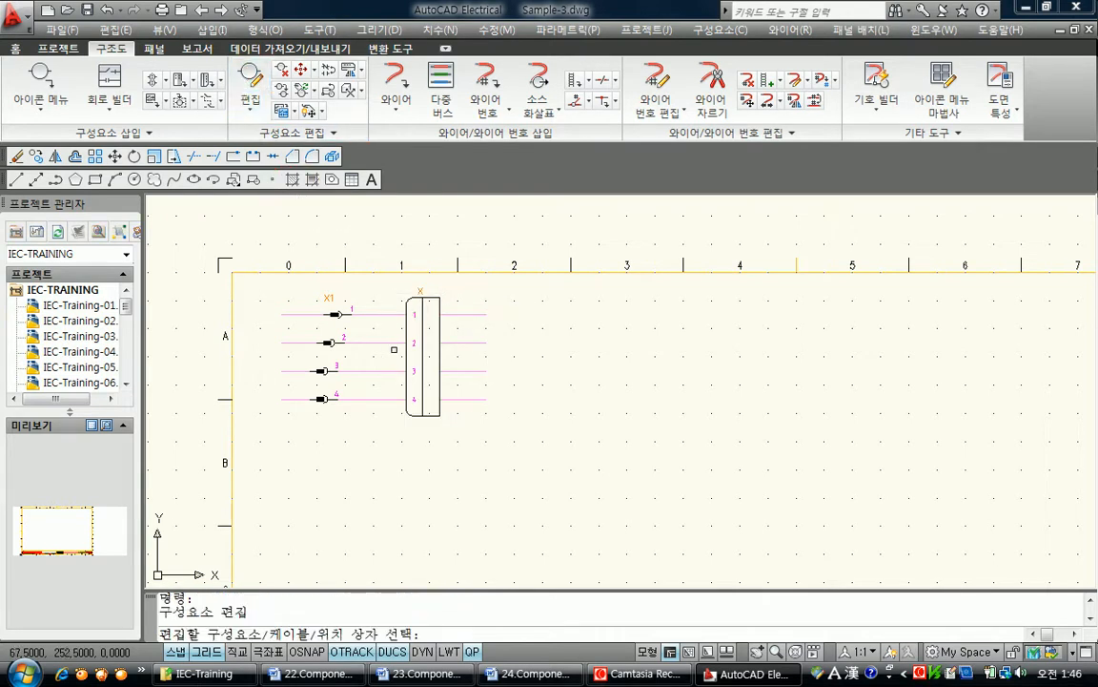
click(425, 305)
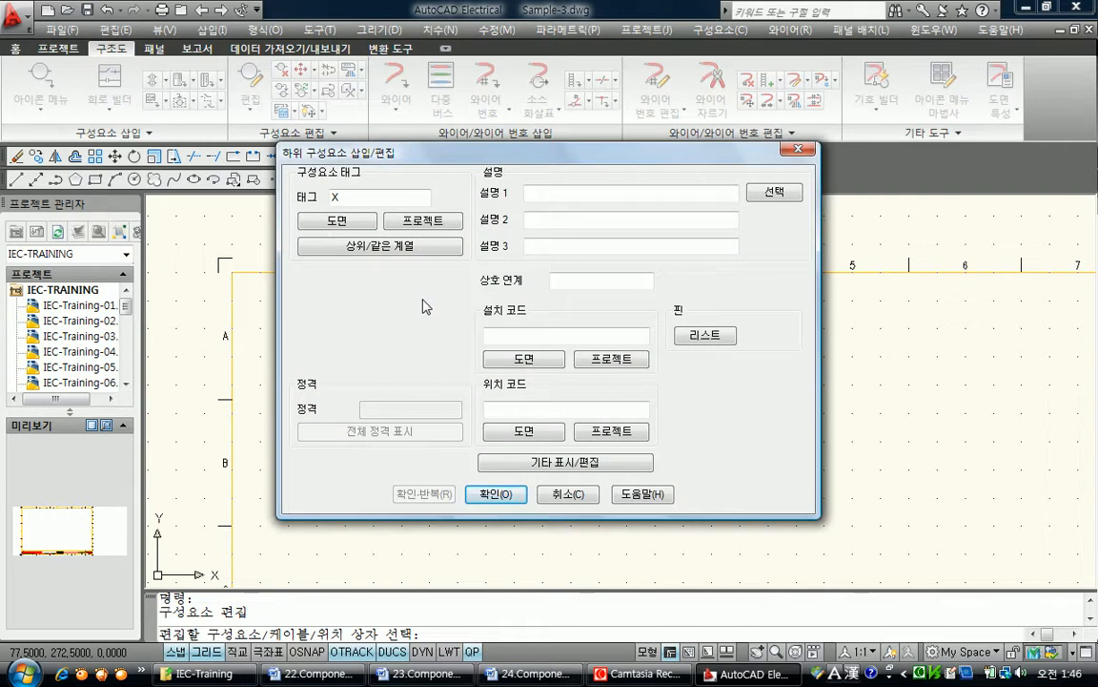
click(424, 221)
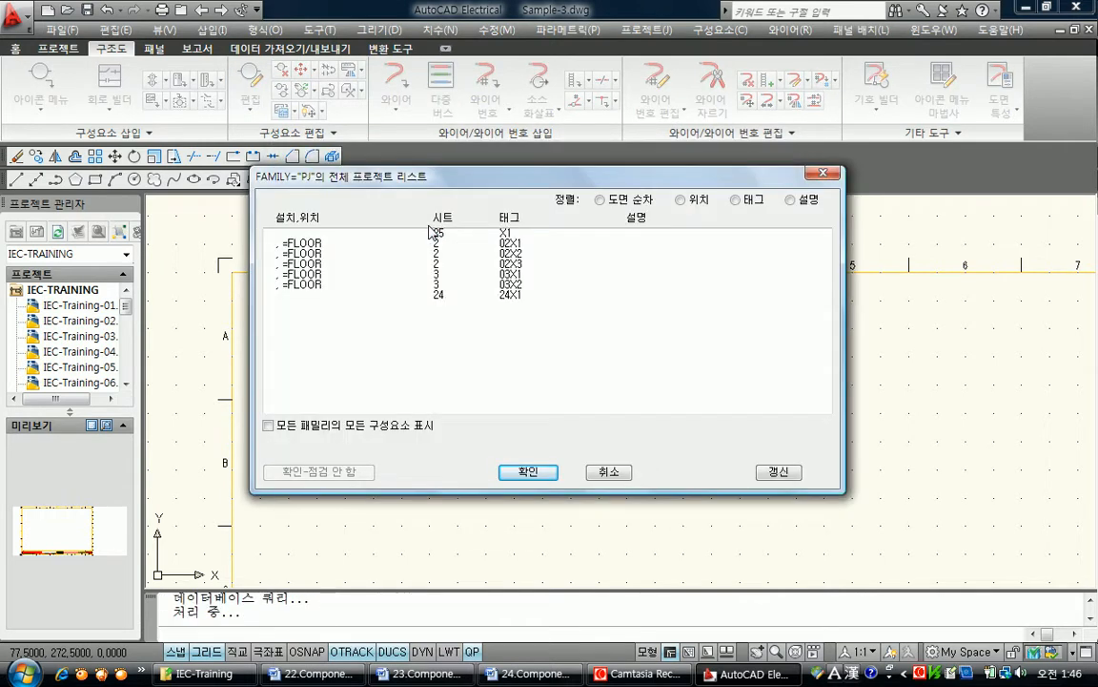
click(468, 297)
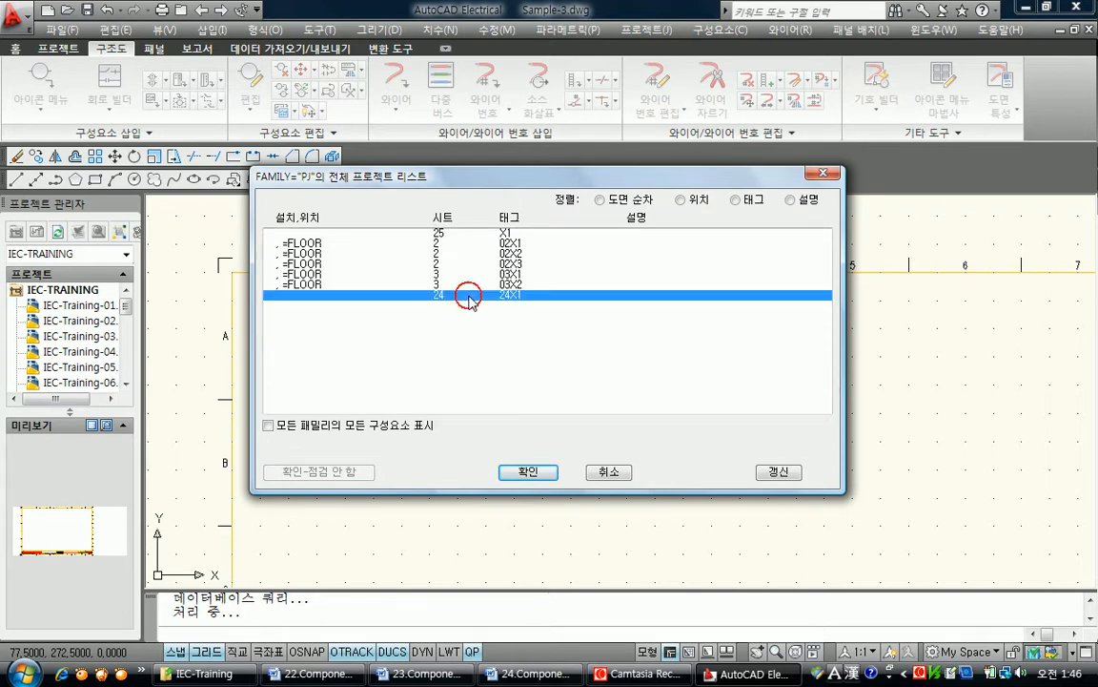
click(516, 474)
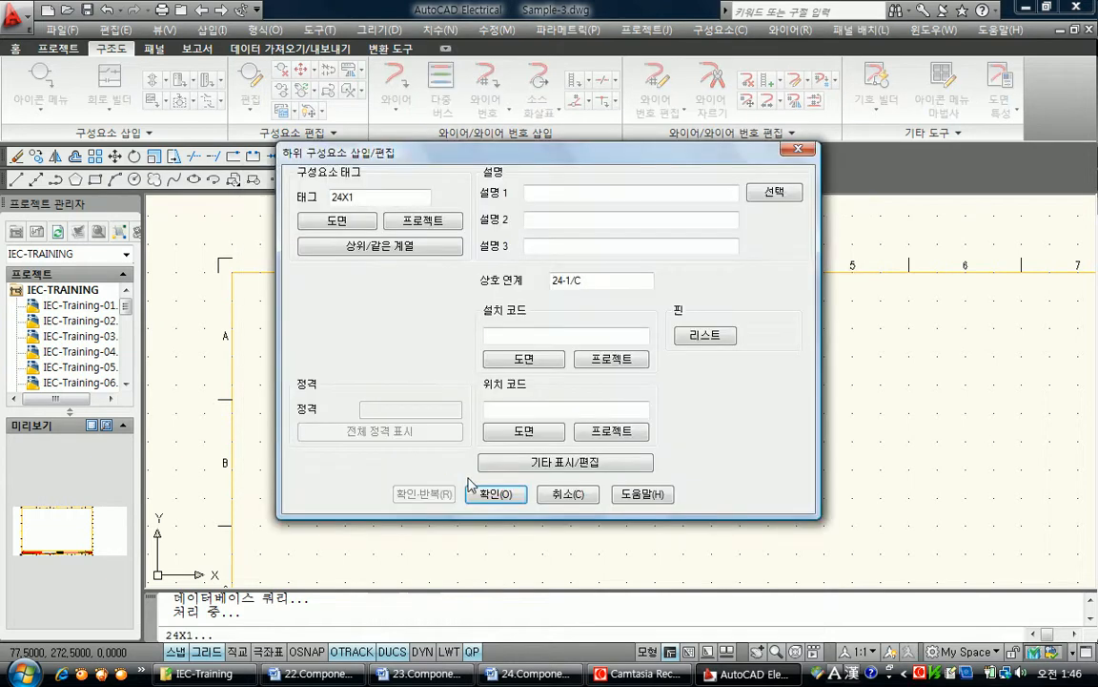
click(490, 499)
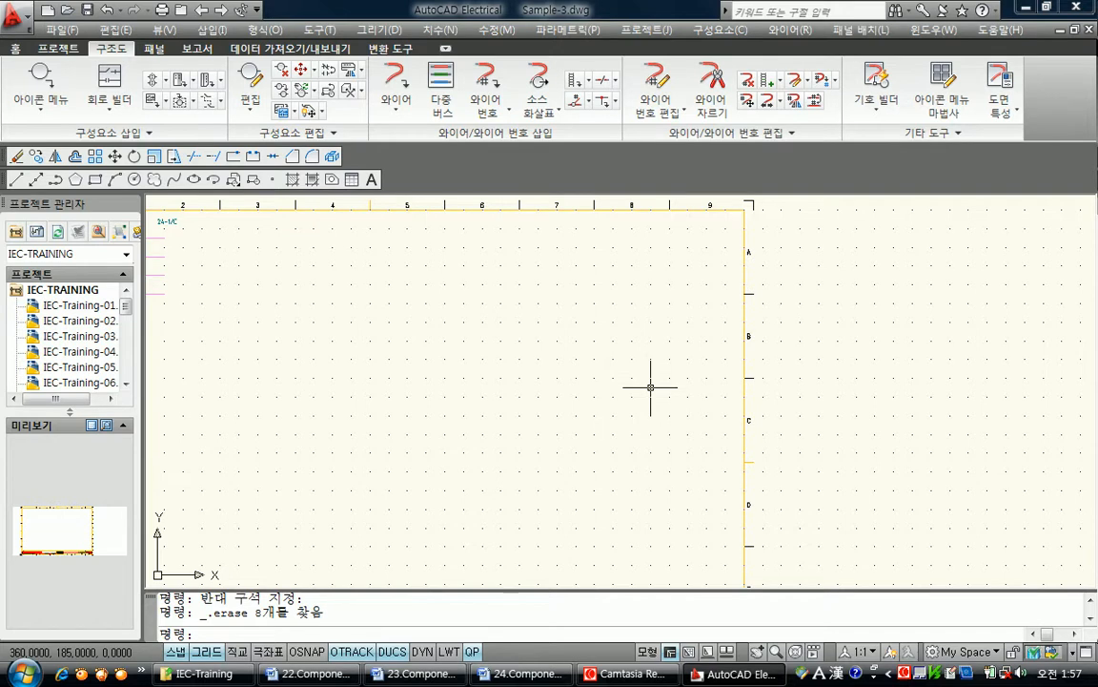
- Insert a horizontal ten-pin plug/receptacle parent connector with fixed pin spacing 10 in the empty area at (220, 252.5)
mouse_move(631, 405)
middle_down()
mouse_move(657, 362)
mouse_move(672, 408)
middle_up()
scroll(657, 362, up, 2)
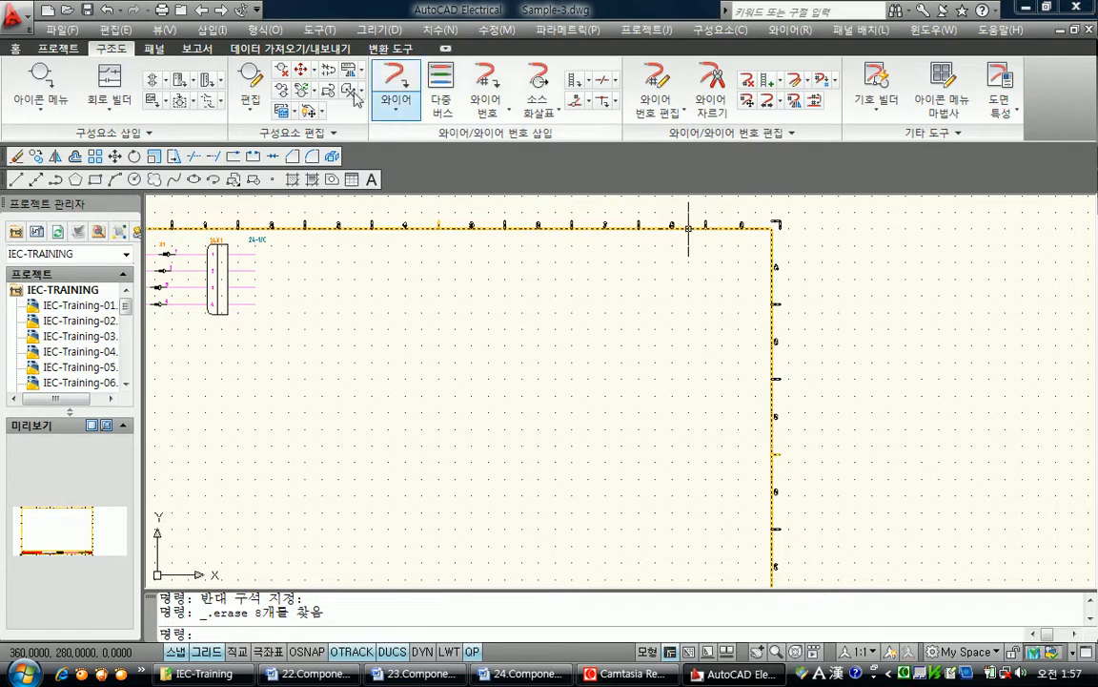
click(179, 79)
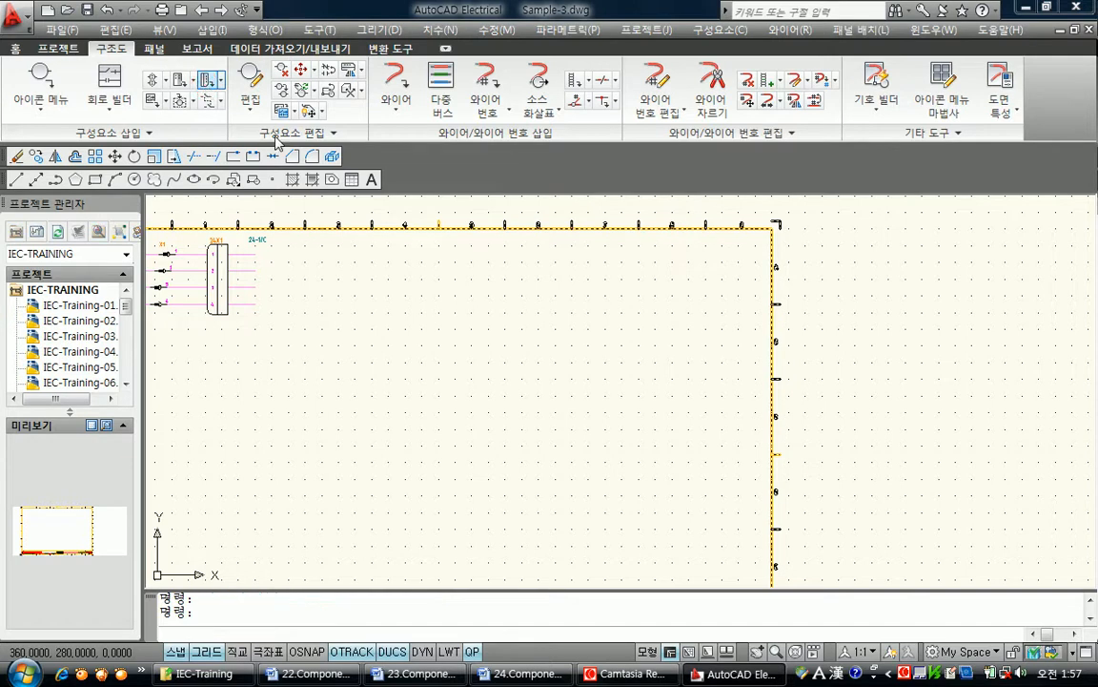
double_click(329, 223)
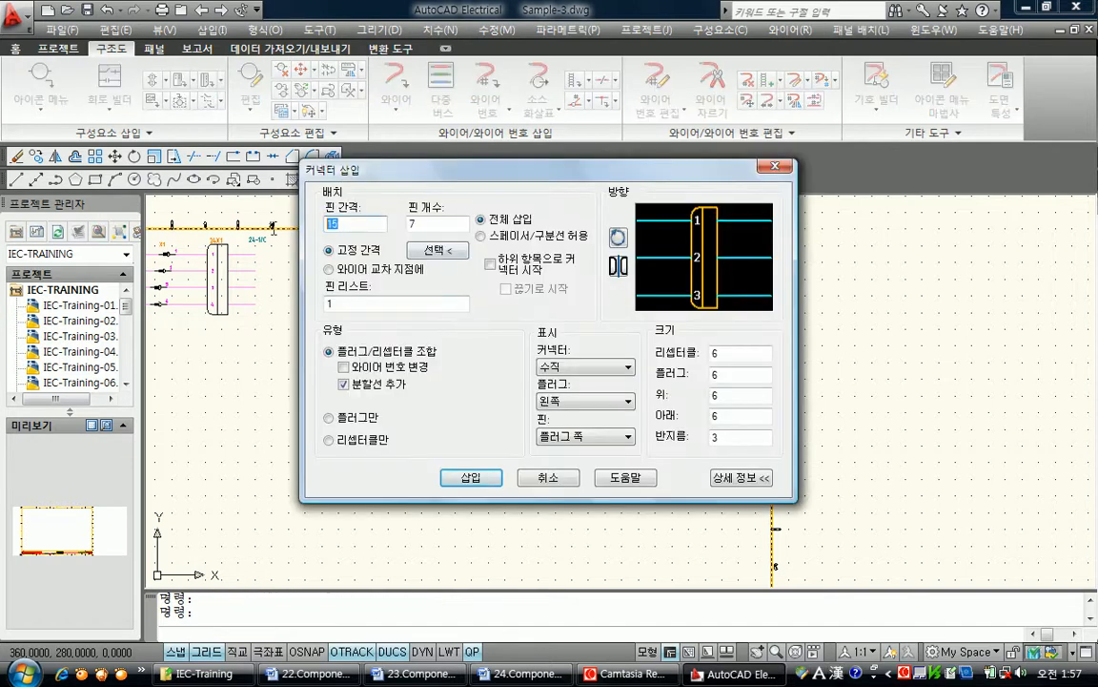
text(10)
key(Tab)
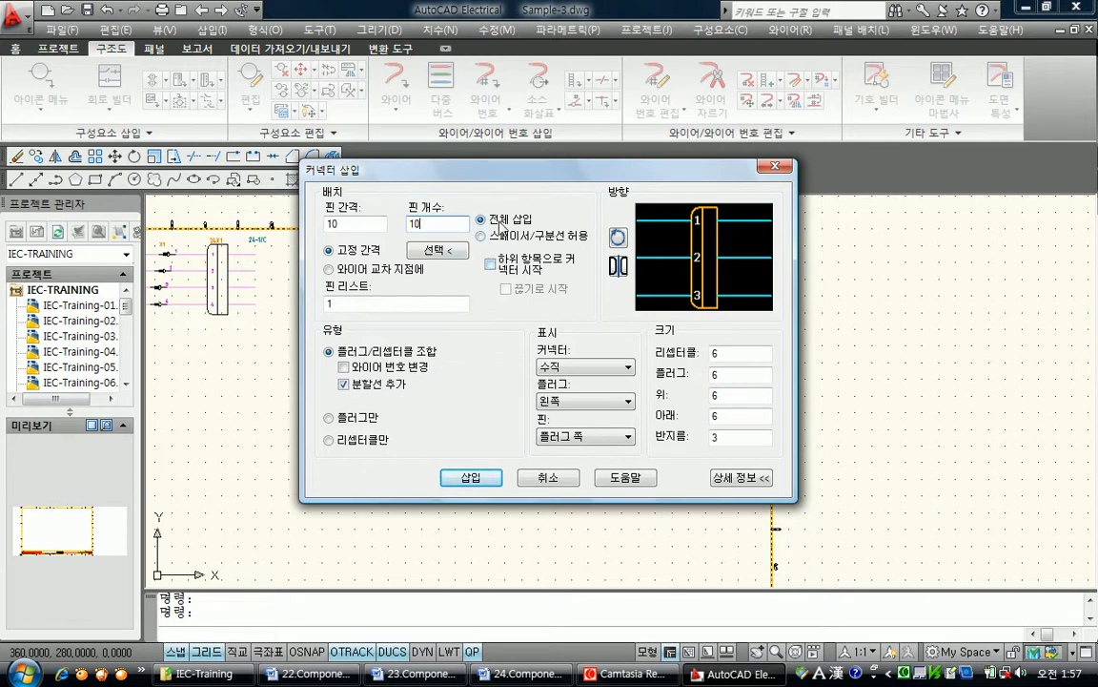
click(492, 266)
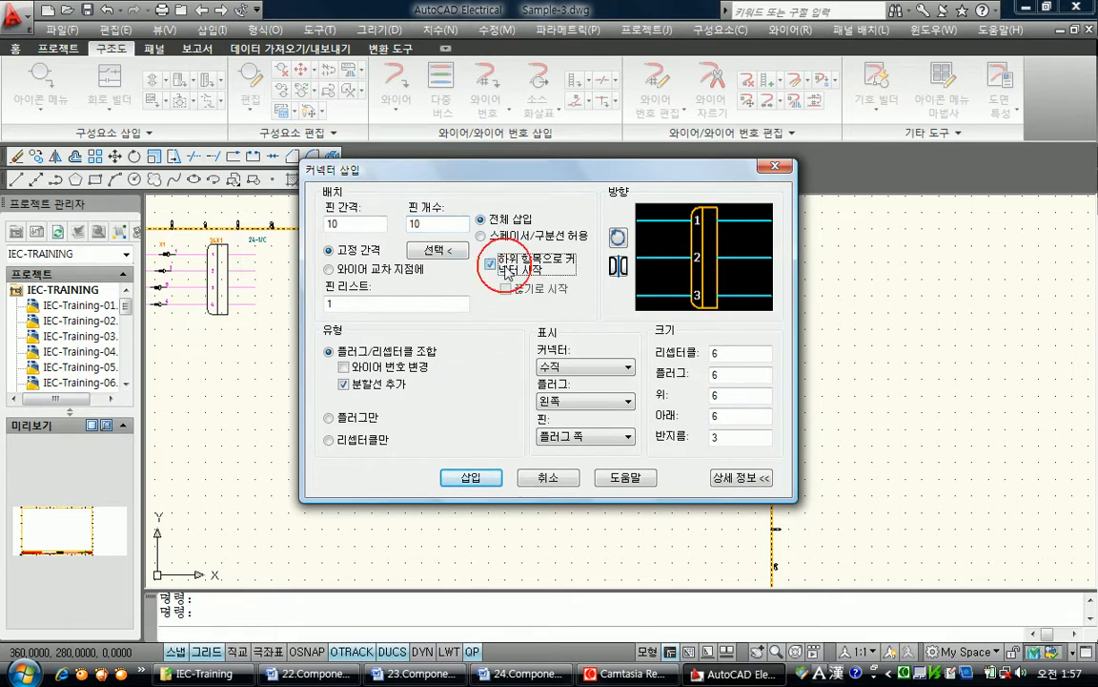
click(492, 265)
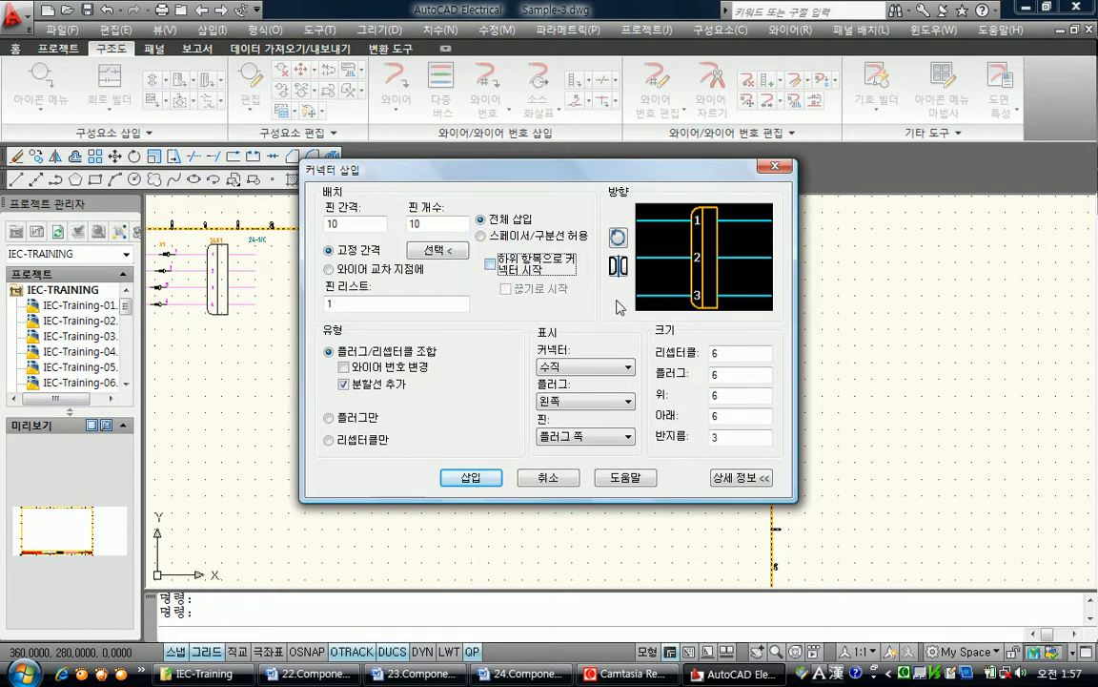
click(619, 239)
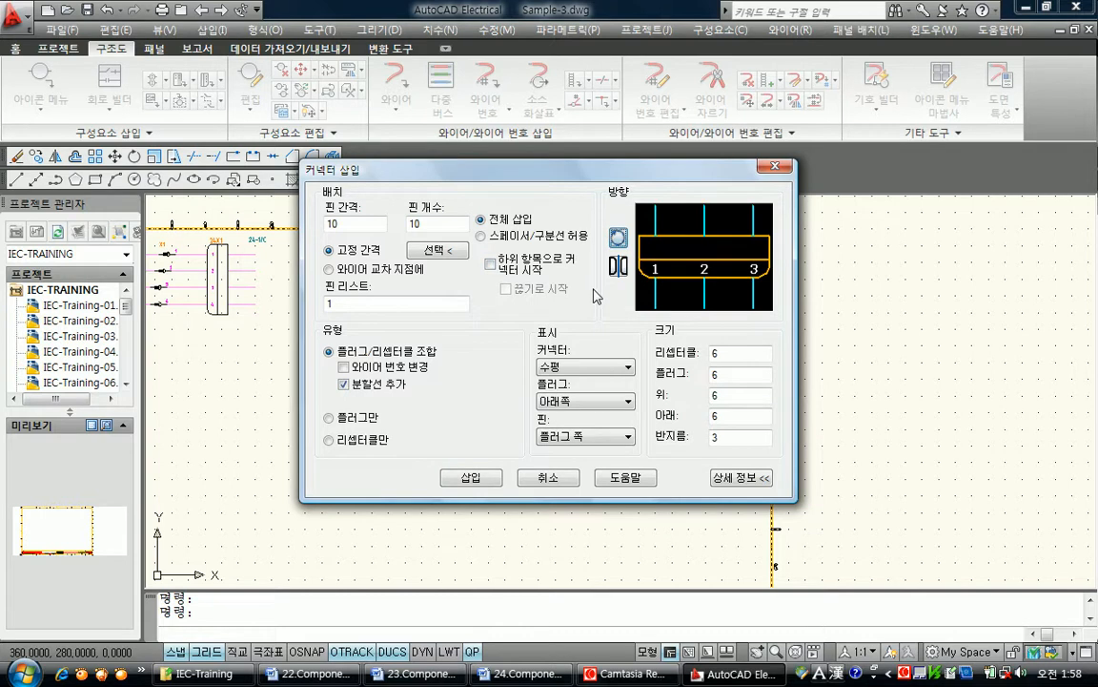
click(471, 477)
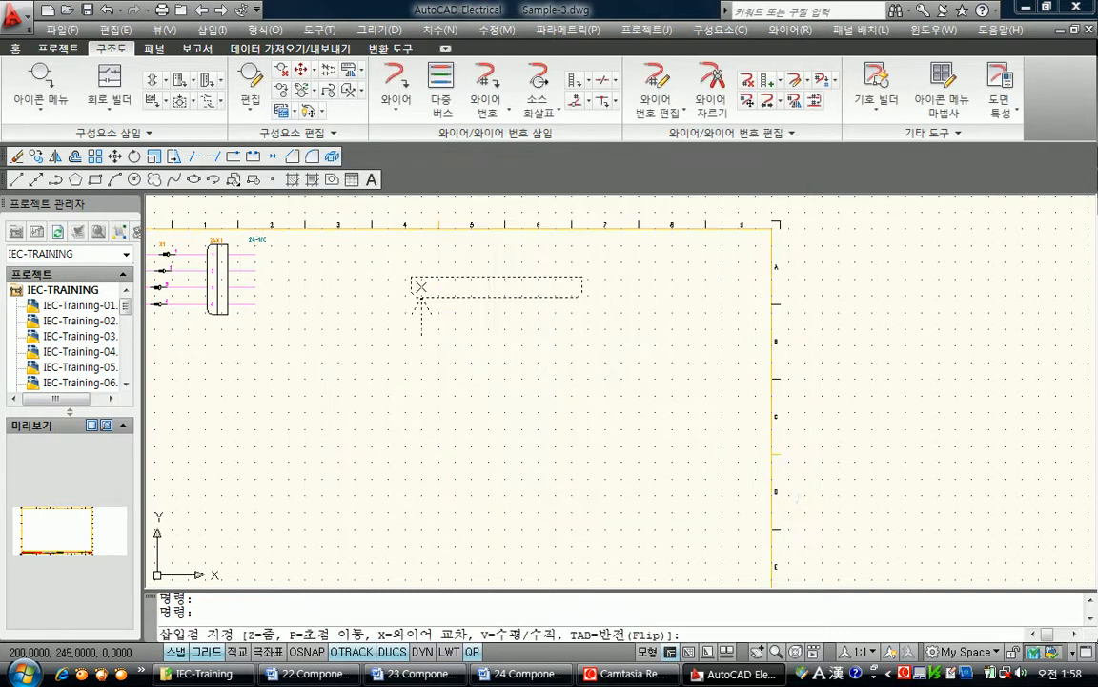
click(456, 274)
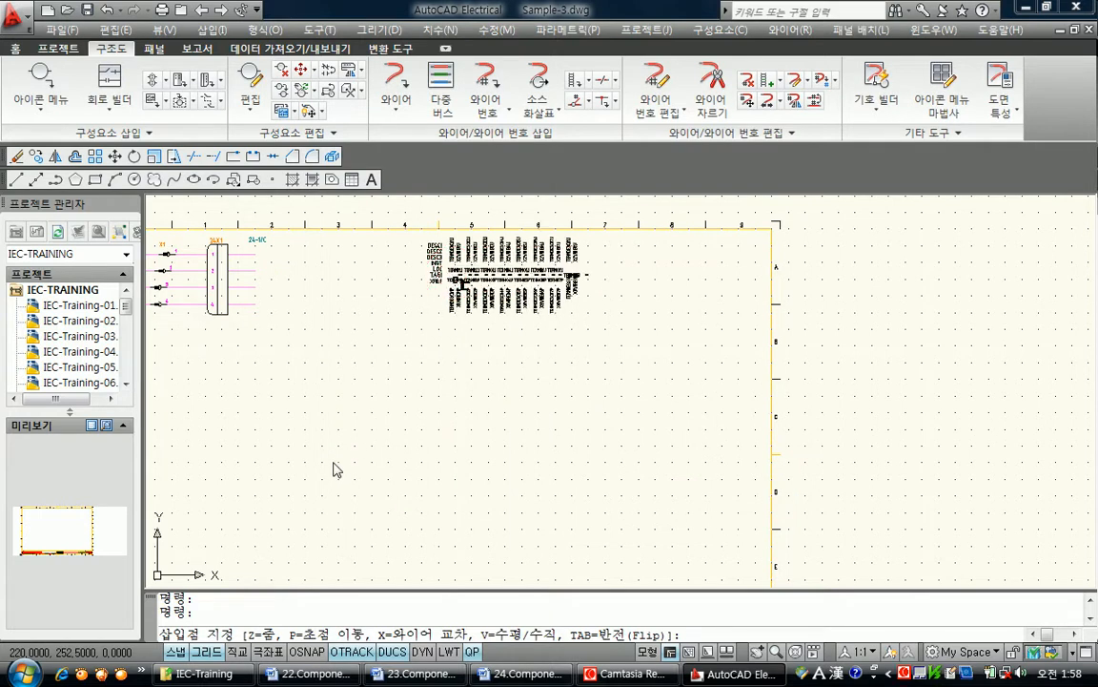
- Insert a vertical five-pin plug/receptacle connector with pin spacing 20 and the plug on the right side at (167.5, 190)
scroll(374, 401, down, 3)
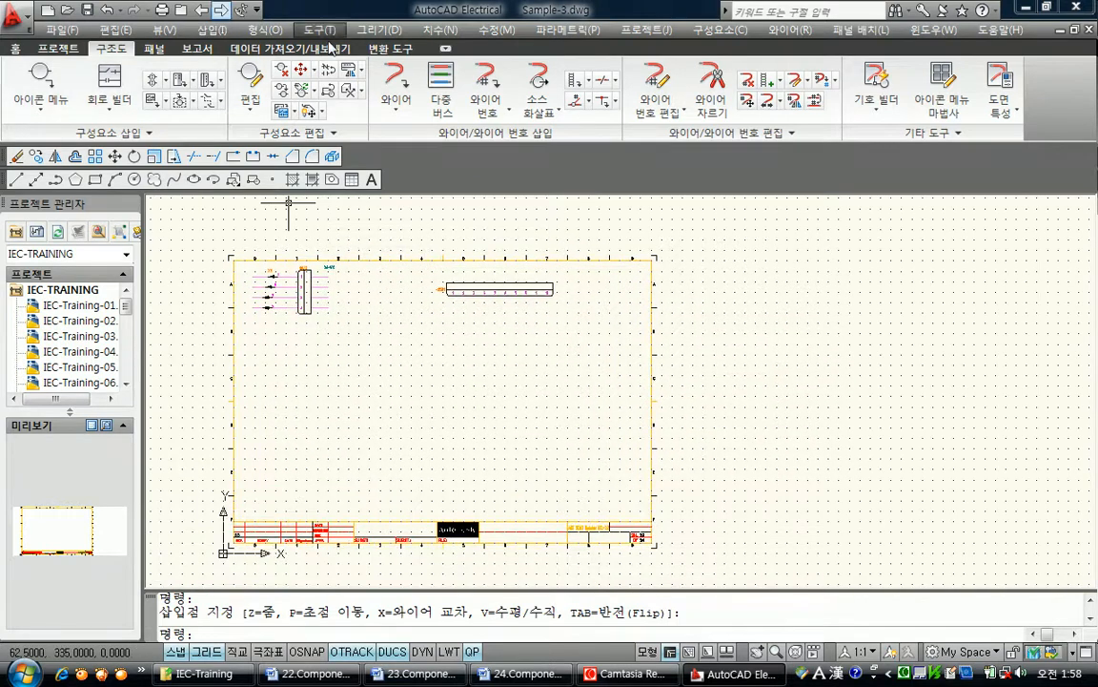
click(214, 85)
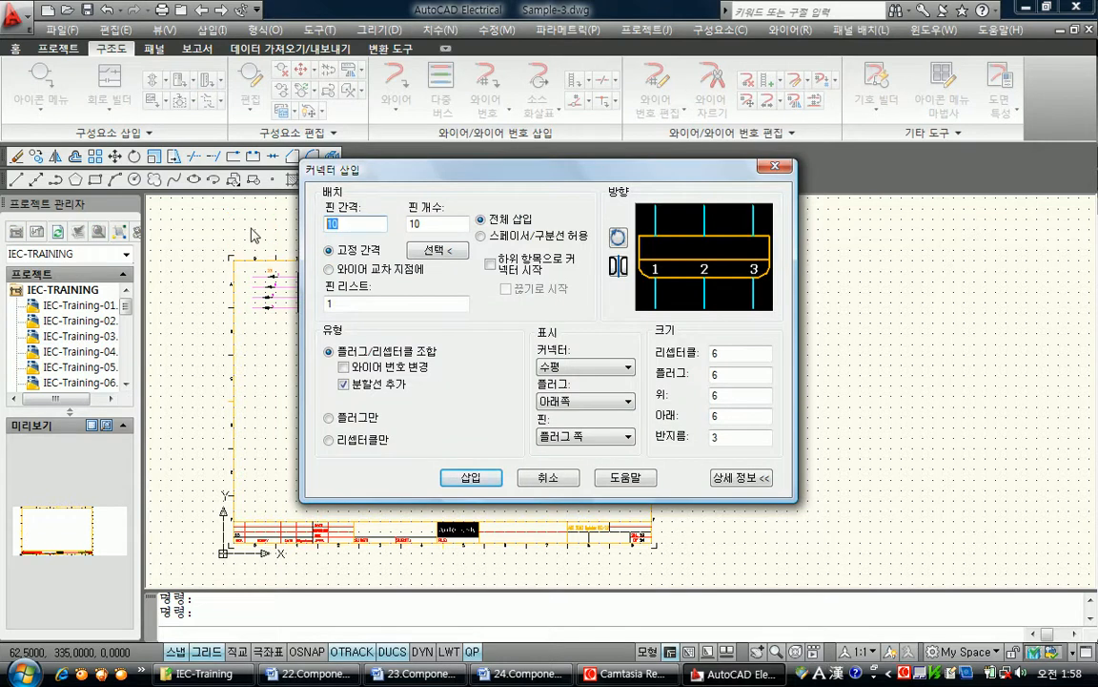
text(20)
key(Tab)
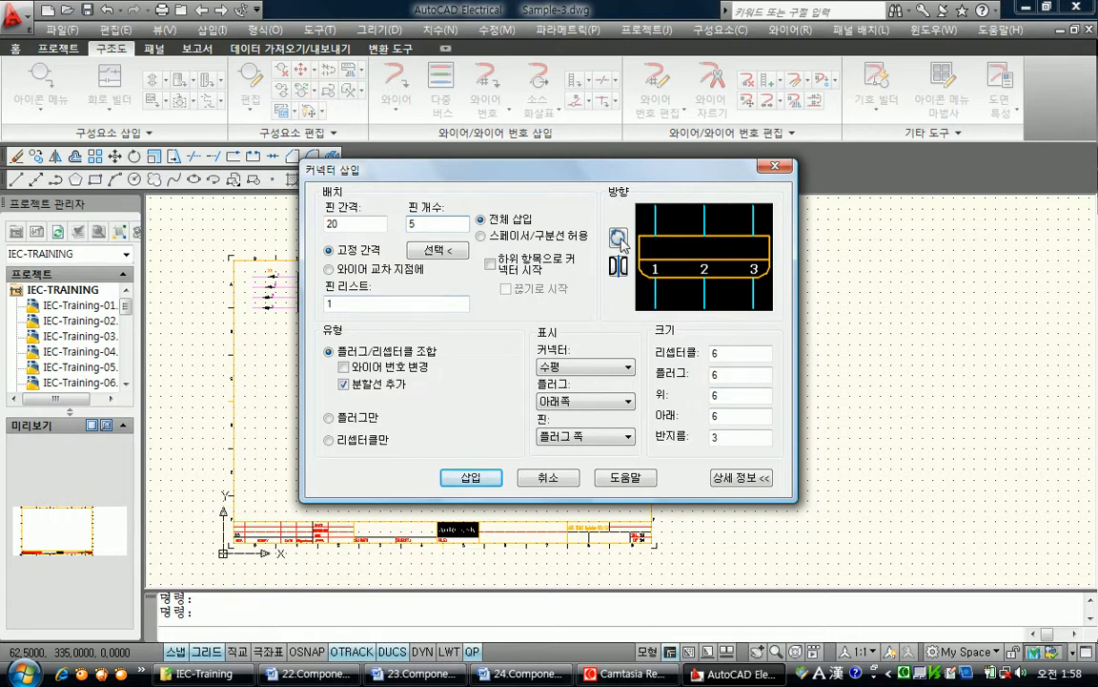
click(619, 238)
click(619, 266)
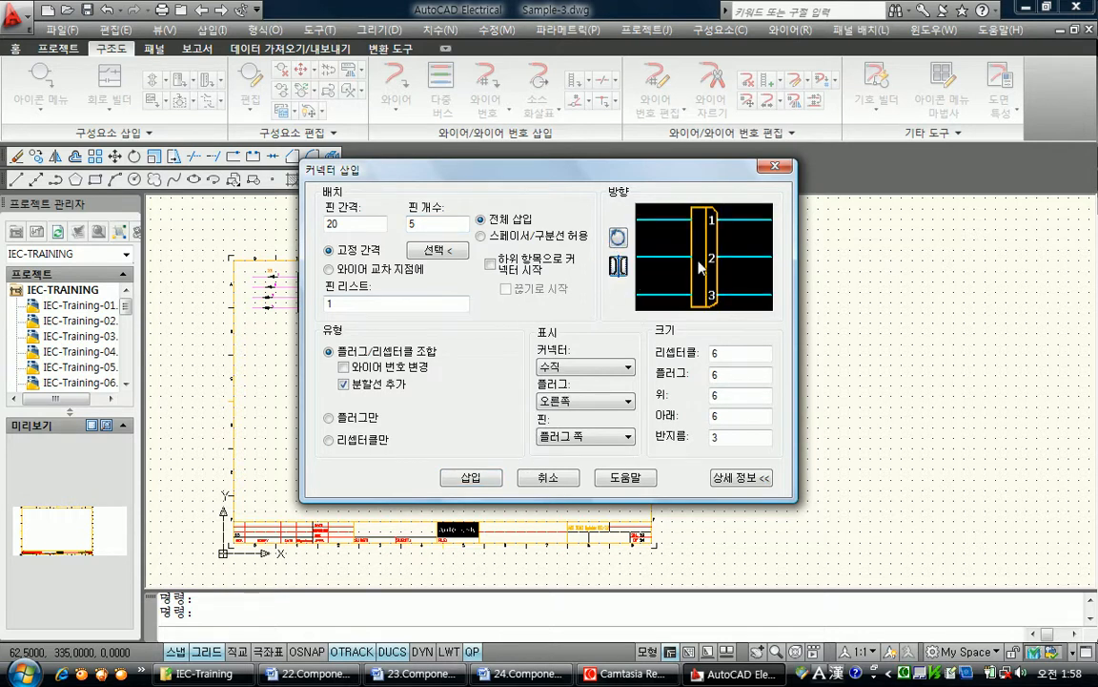
click(462, 477)
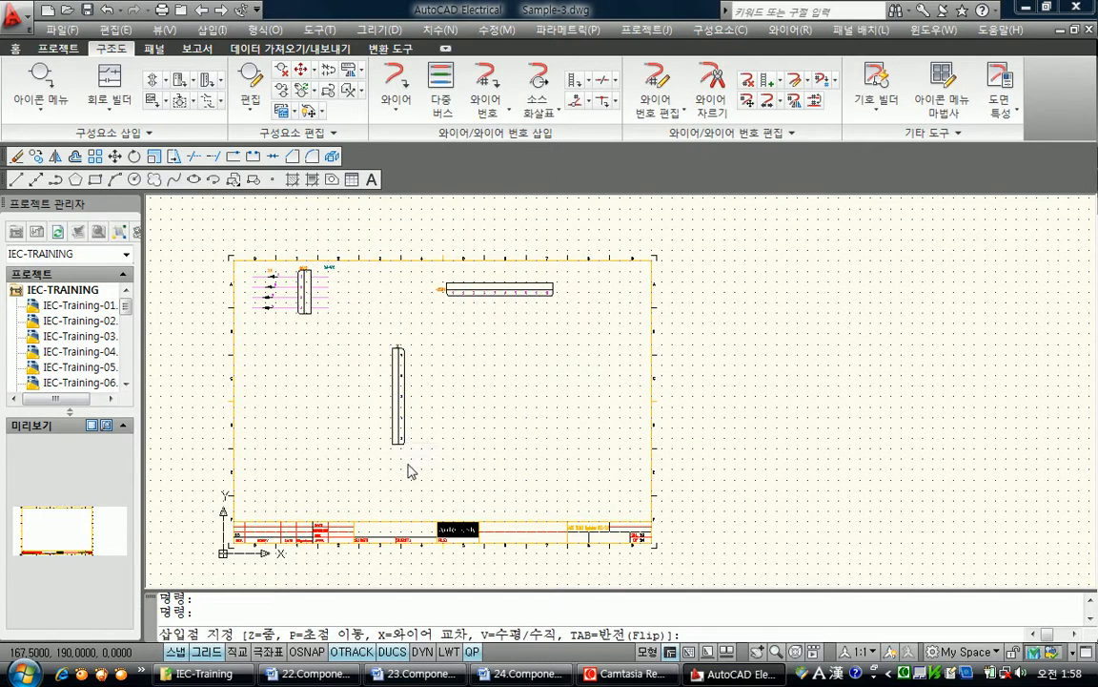
- Insert a vertical seven-pin connector with pin spacing 15 and the plug on its left side, level with the five-pin connector at X 350
key(Return)
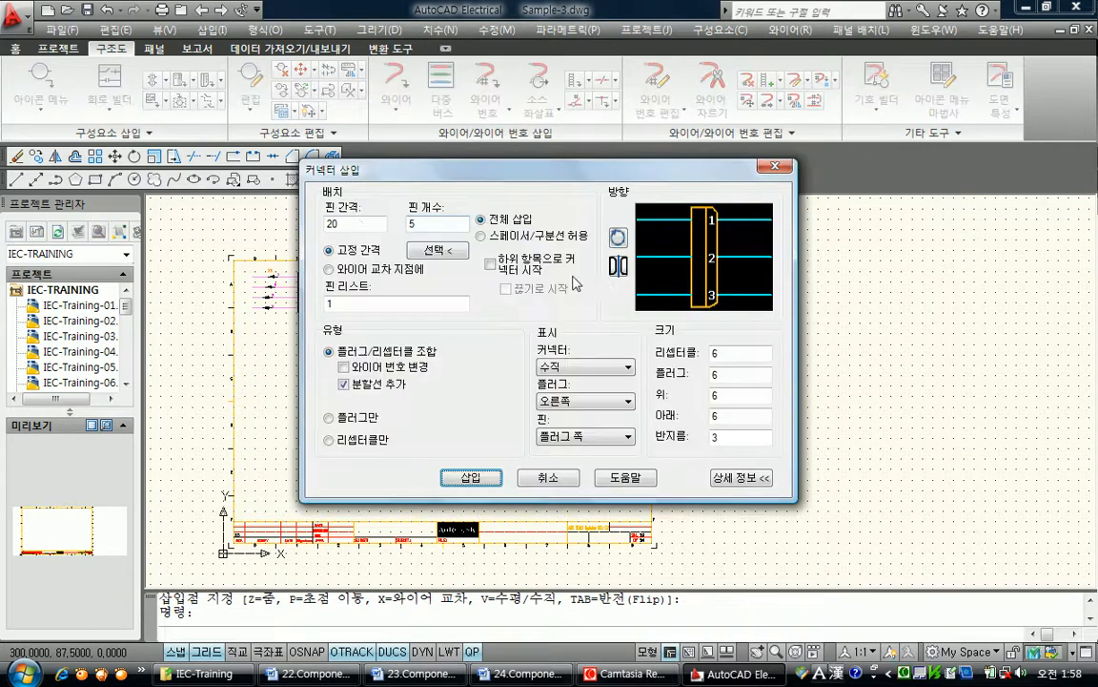
drag(353, 222, 252, 237)
text(15)
key(Tab)
text(7)
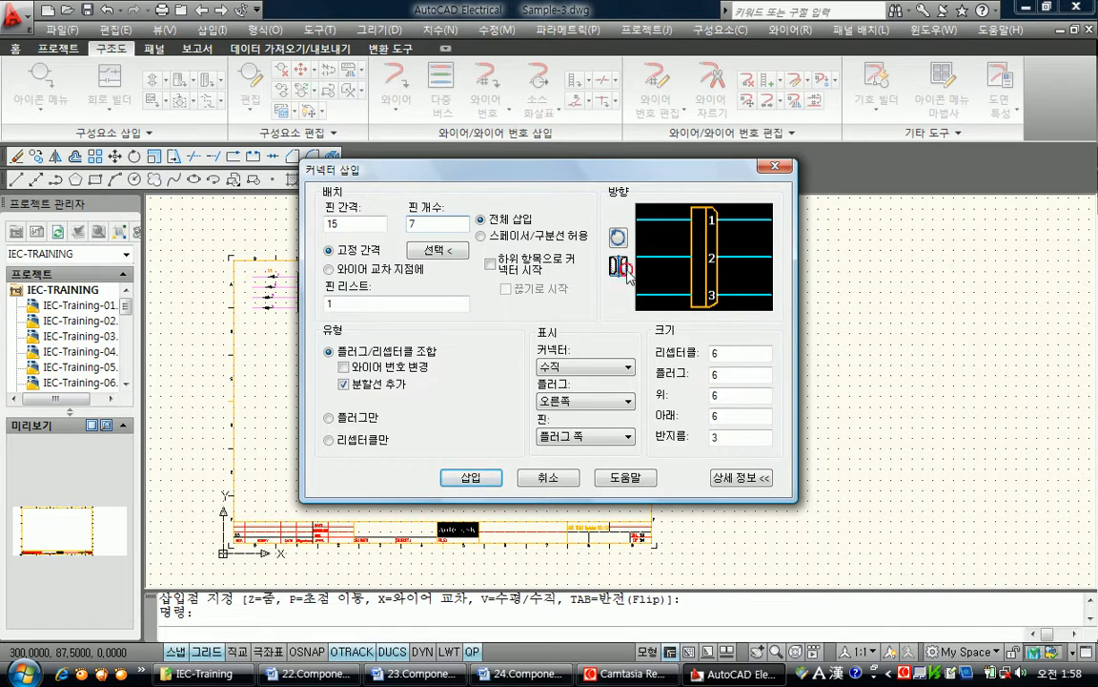
click(471, 477)
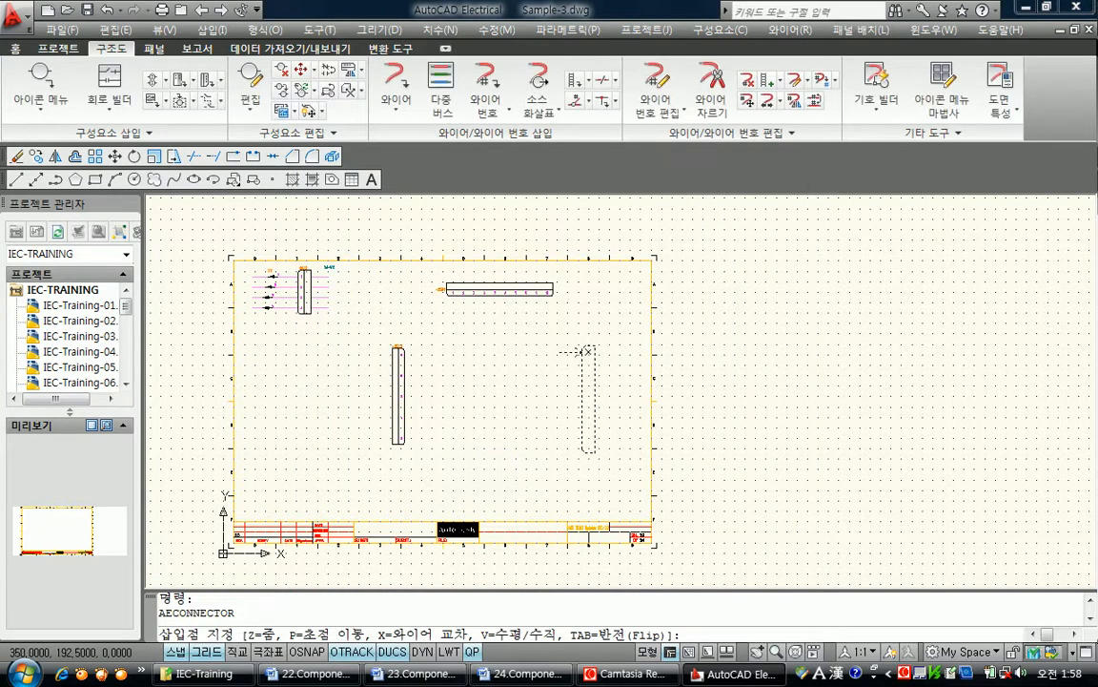
click(588, 333)
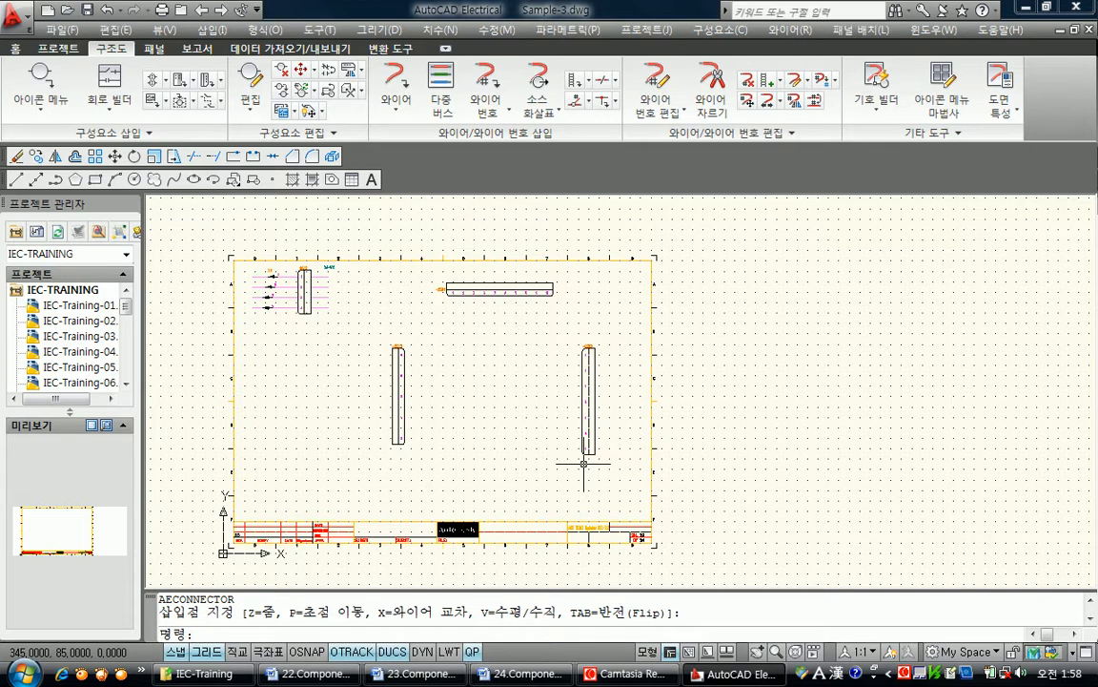
- Draw a flipped multiple wire bus from the five-pin connector's right-hand pins to pins 1 to 5 of the ten-pin connector
scroll(497, 410, up, 2)
mouse_move(497, 412)
middle_down()
mouse_move(498, 493)
mouse_move(493, 476)
middle_up()
scroll(496, 442, up, 2)
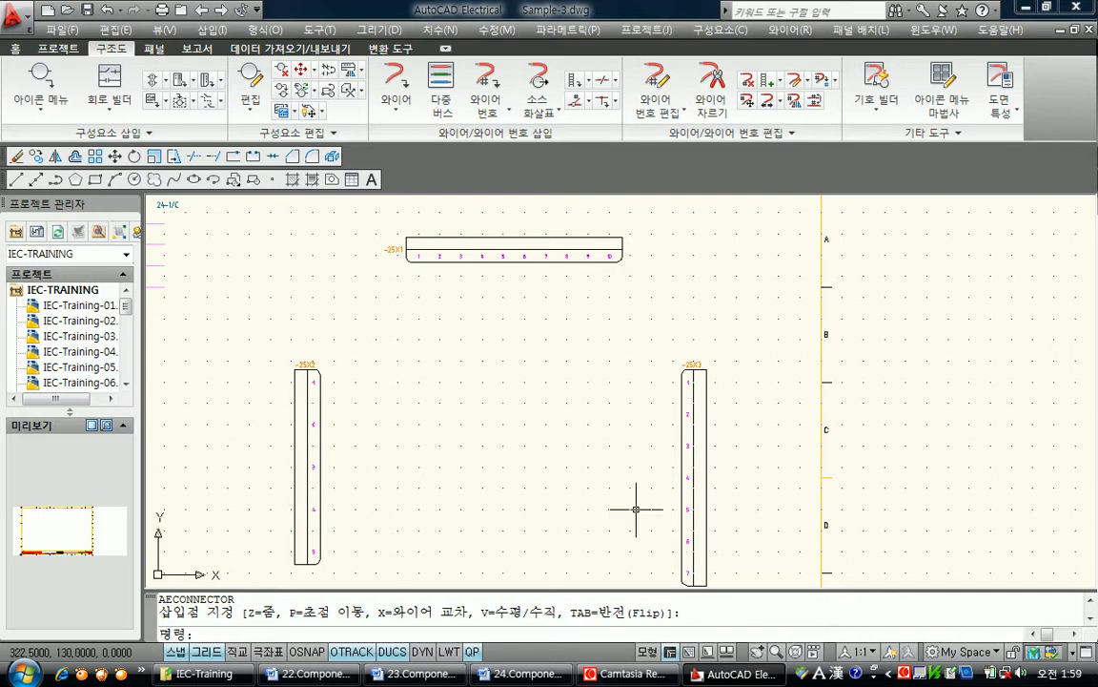
middle_drag(589, 459, 586, 441)
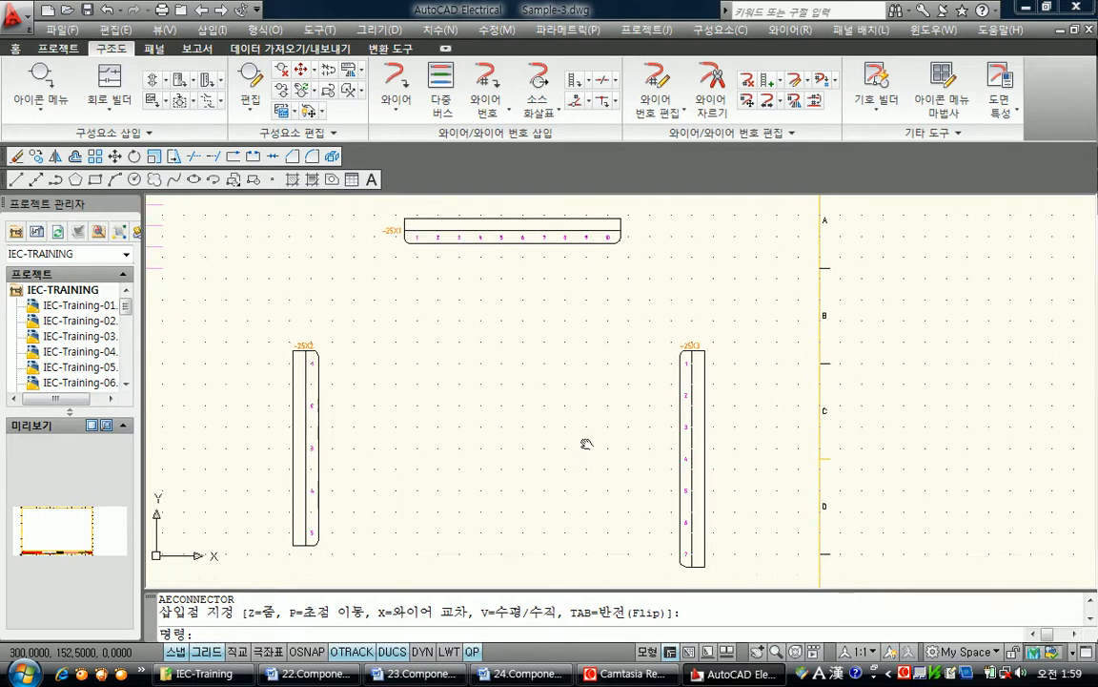
click(442, 84)
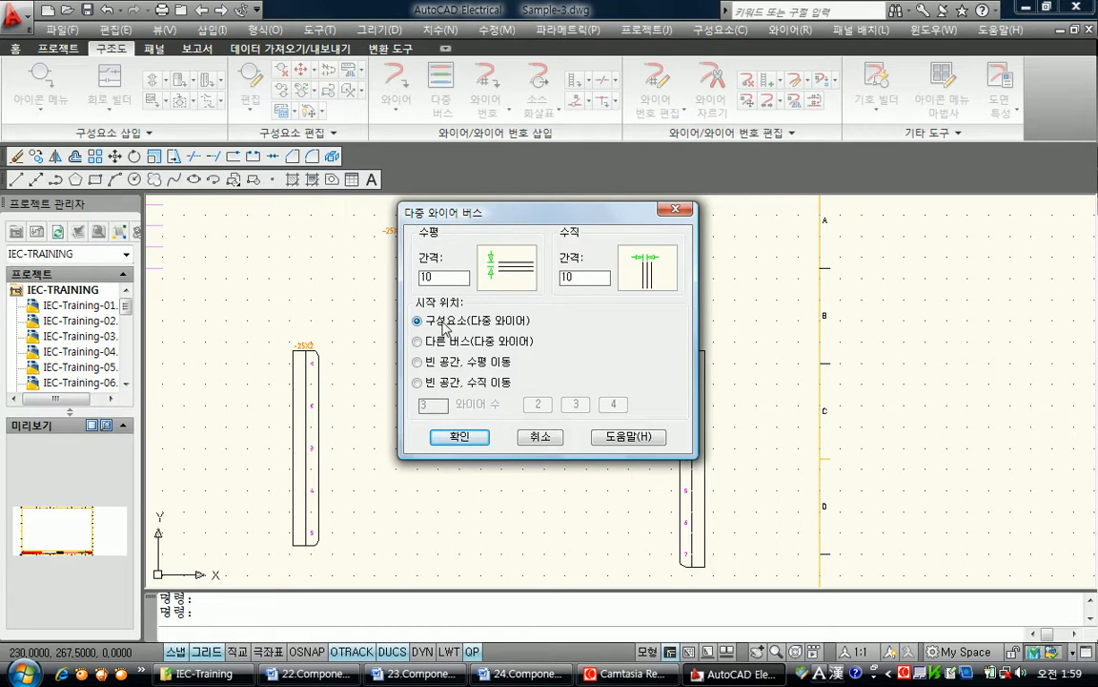
click(459, 437)
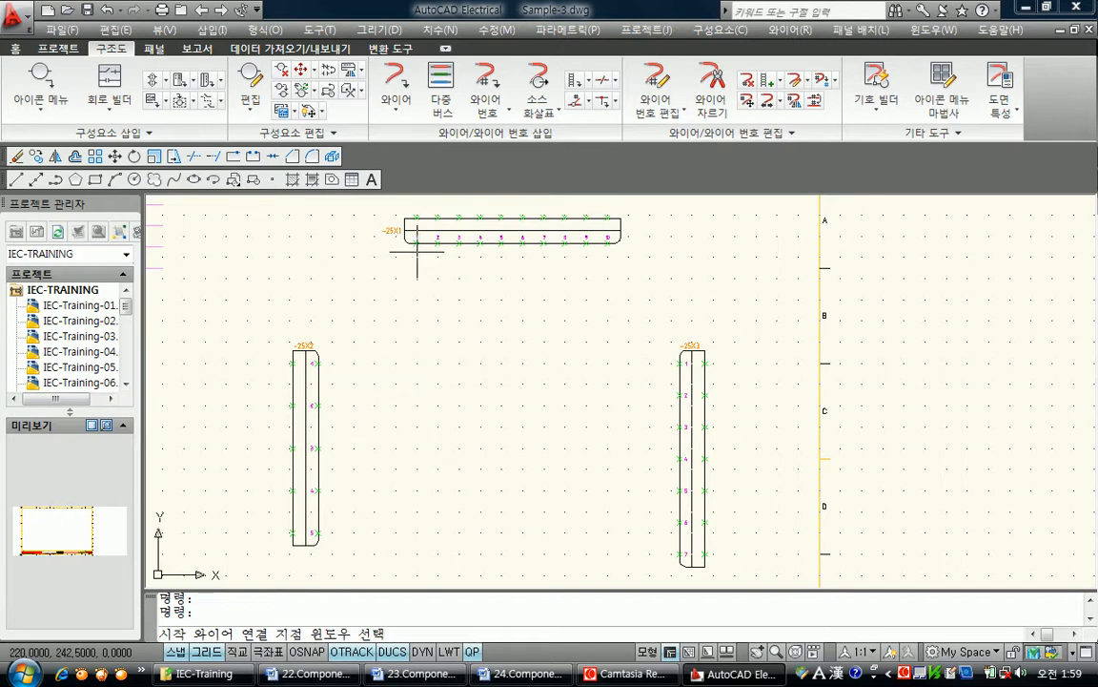
click(332, 552)
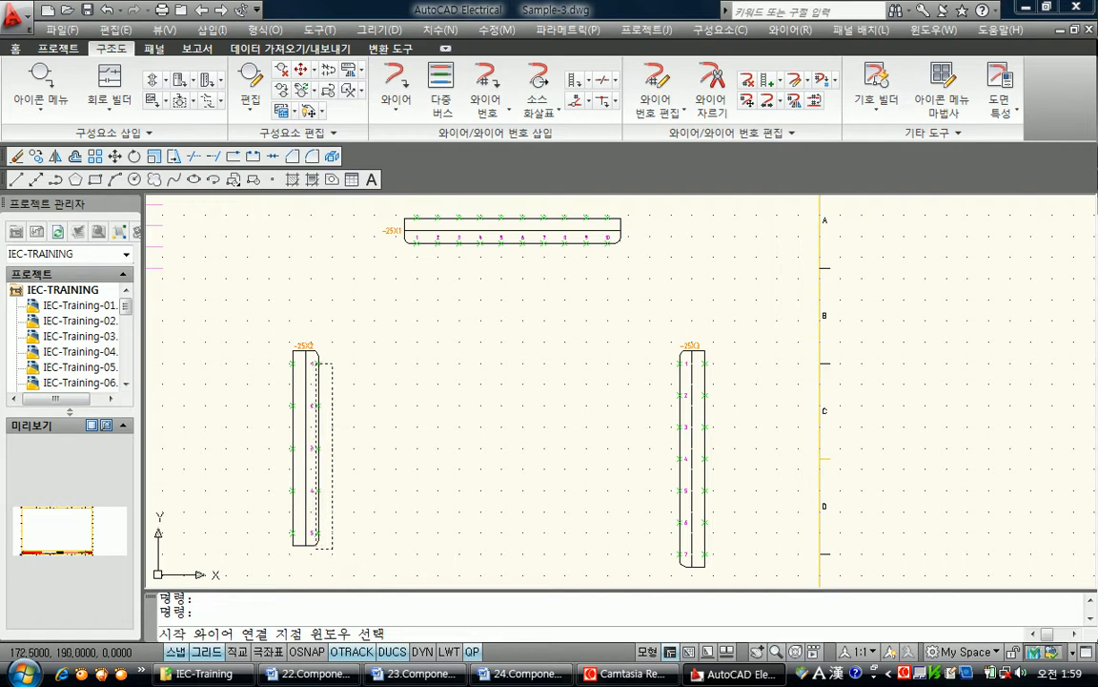
click(310, 358)
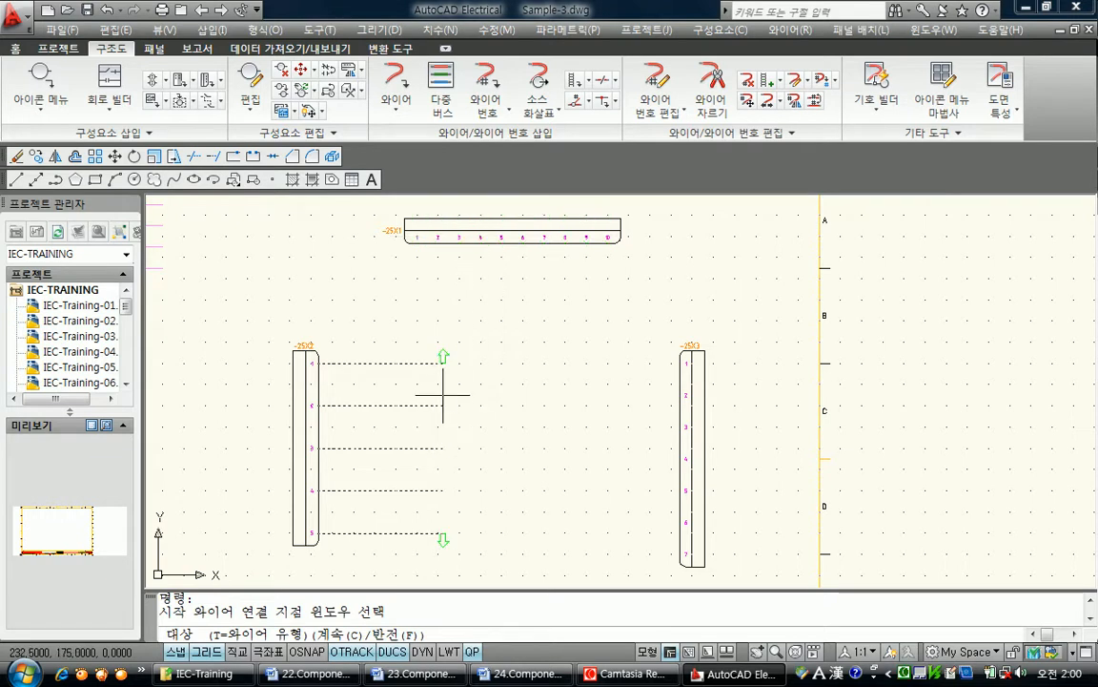
text(f)
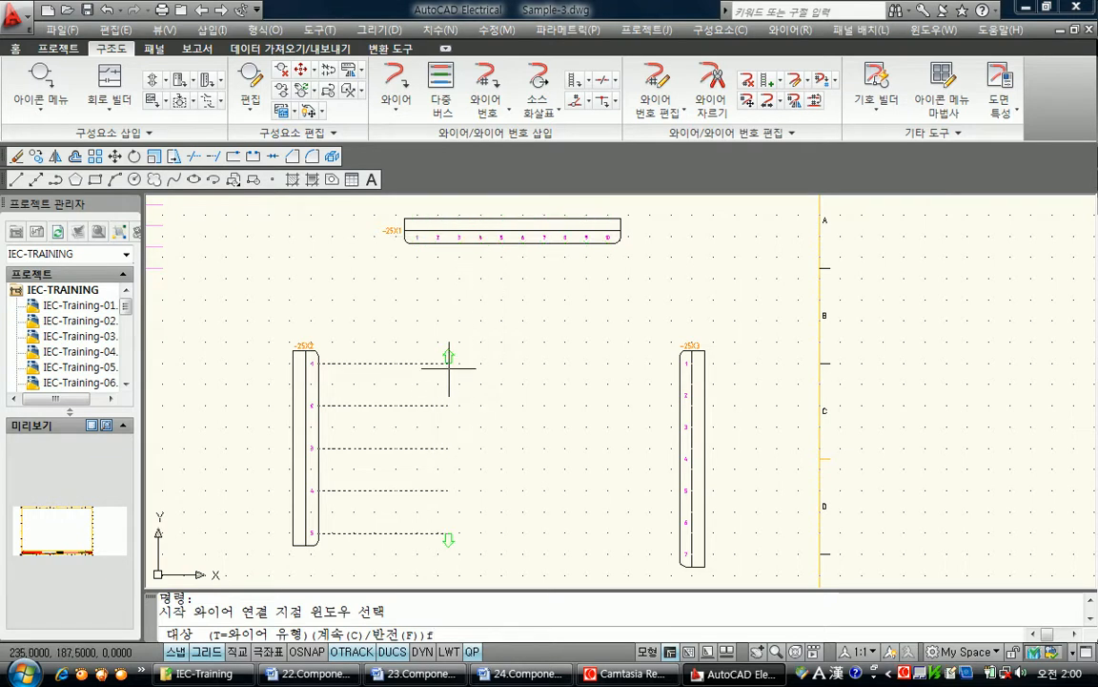
key(Return)
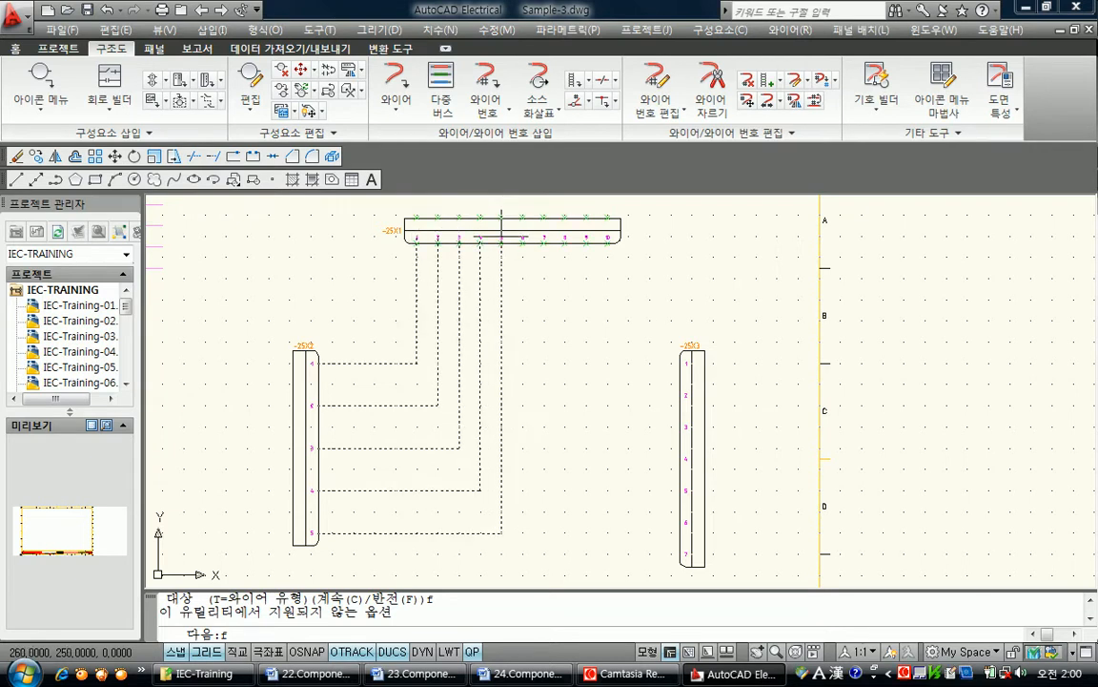
click(501, 236)
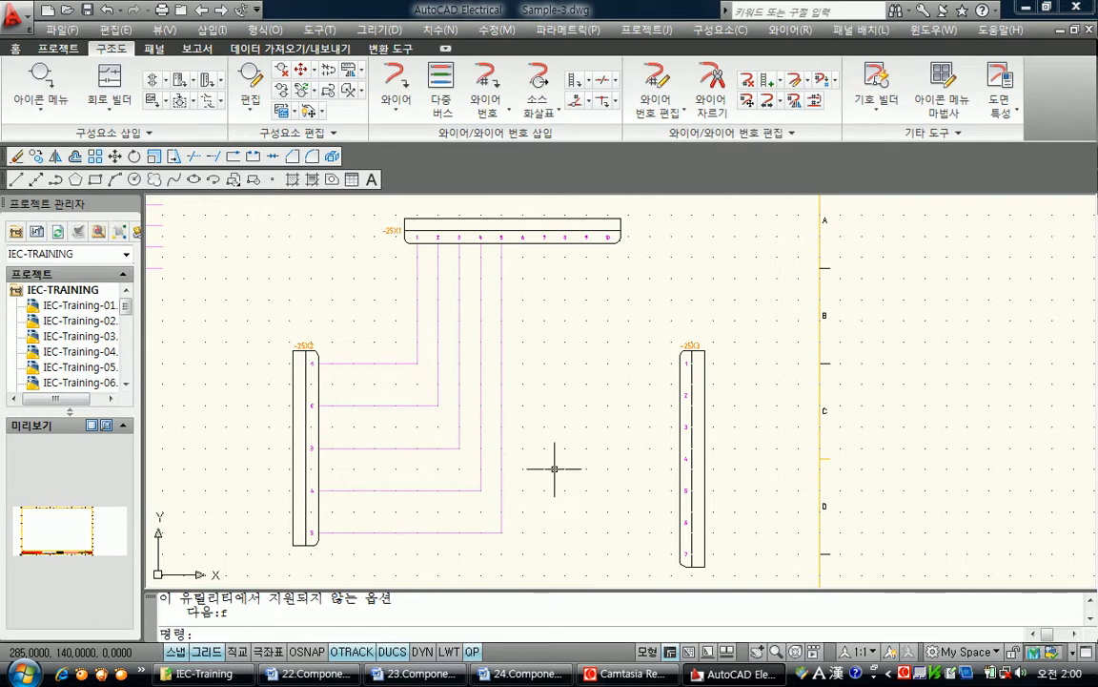
- Draw a flipped multiple wire bus from pins 3 to 7 of the seven-pin connector to pins 6 to 10 of the ten-pin connector
middle_drag(565, 452, 536, 435)
middle_drag(614, 402, 617, 420)
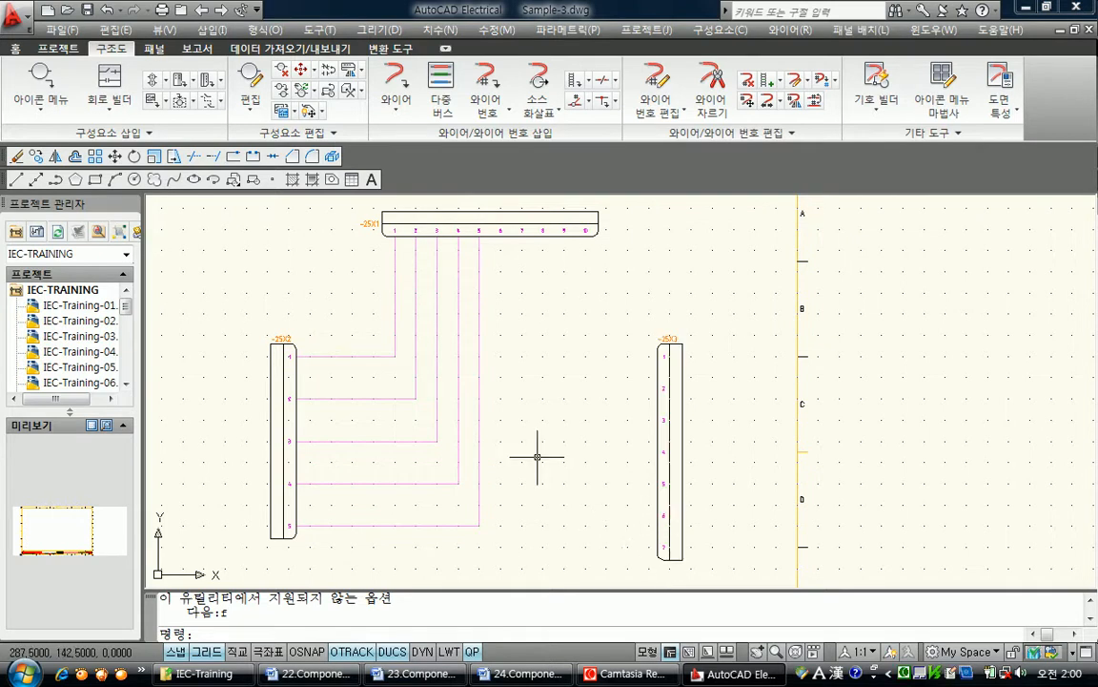
click(441, 95)
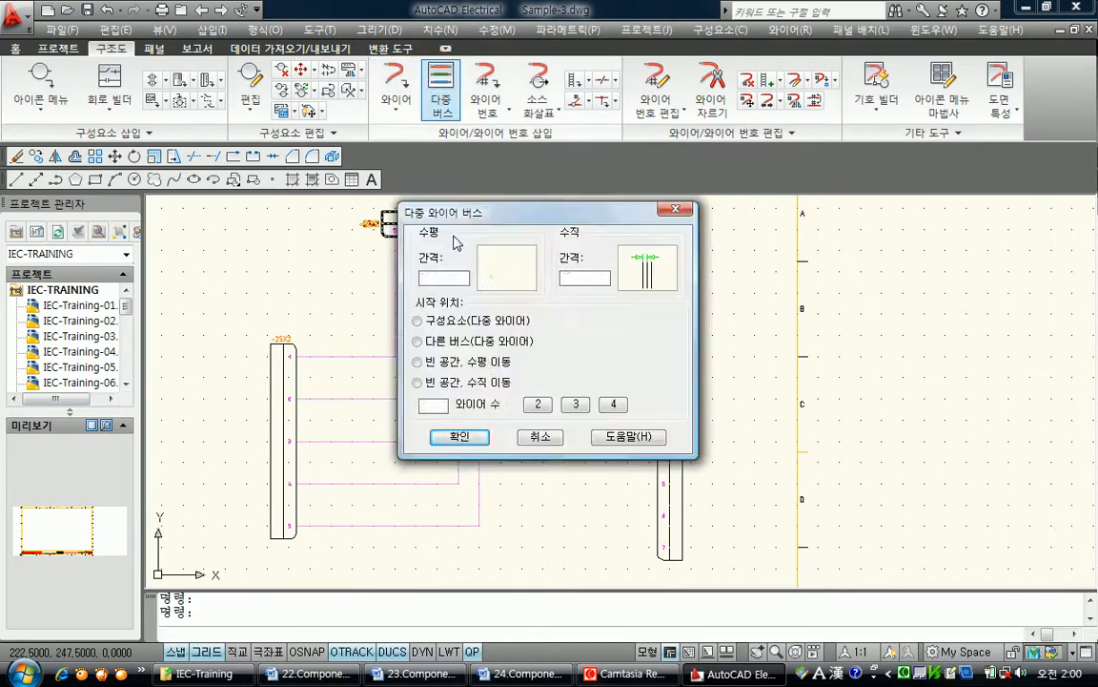
click(459, 434)
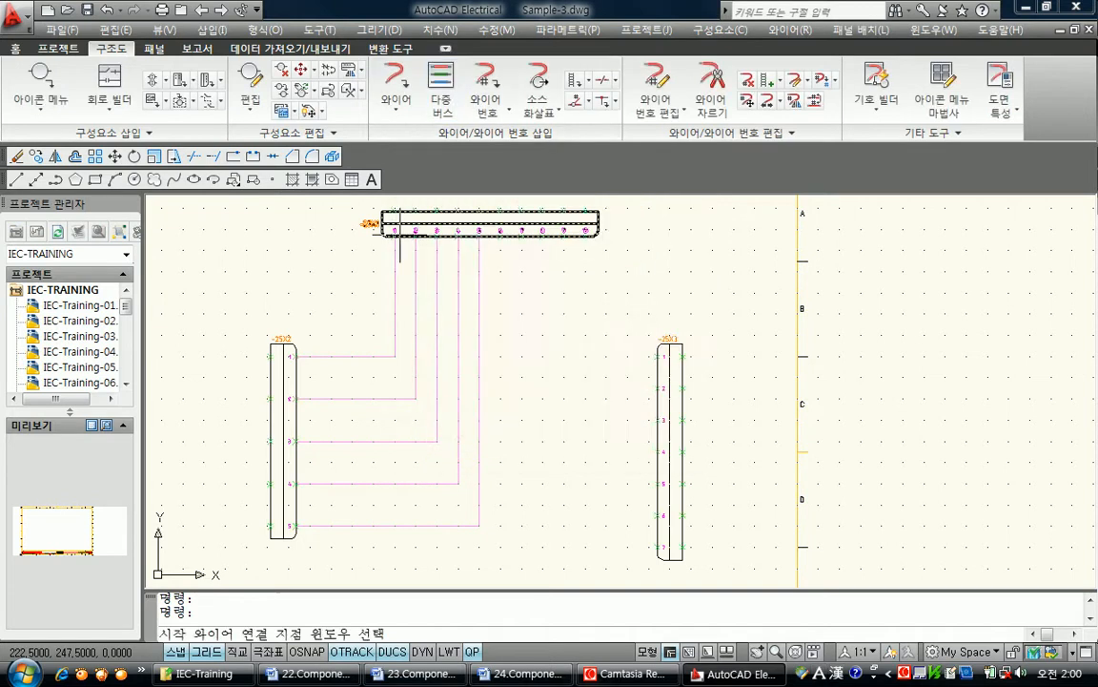
click(664, 568)
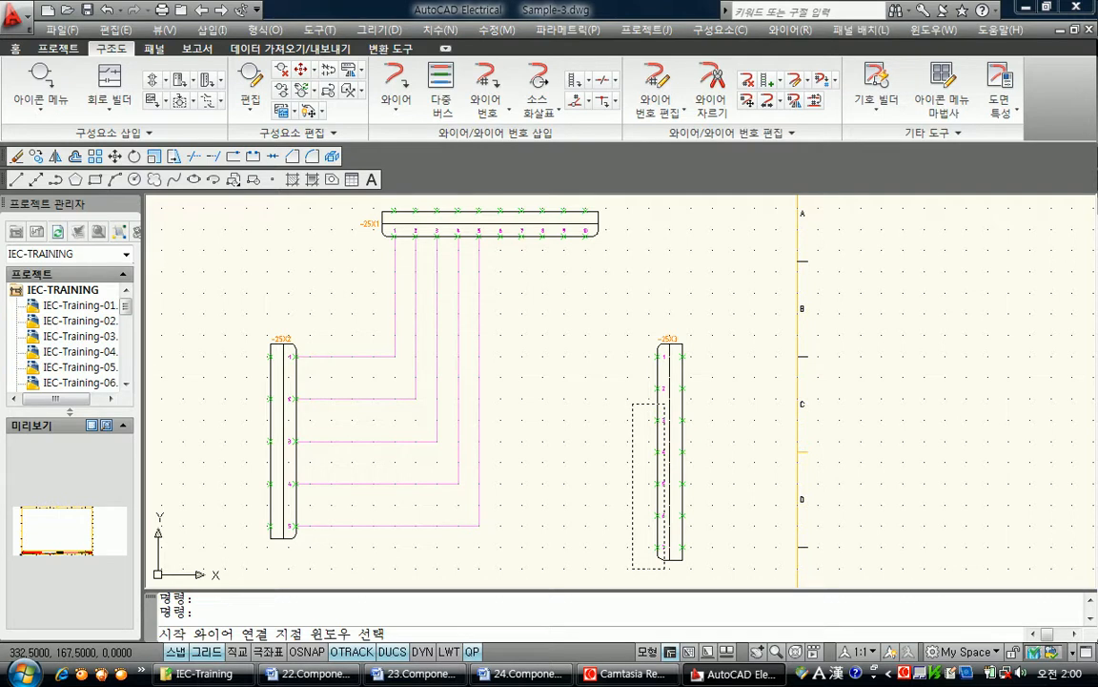
click(632, 403)
key(Return)
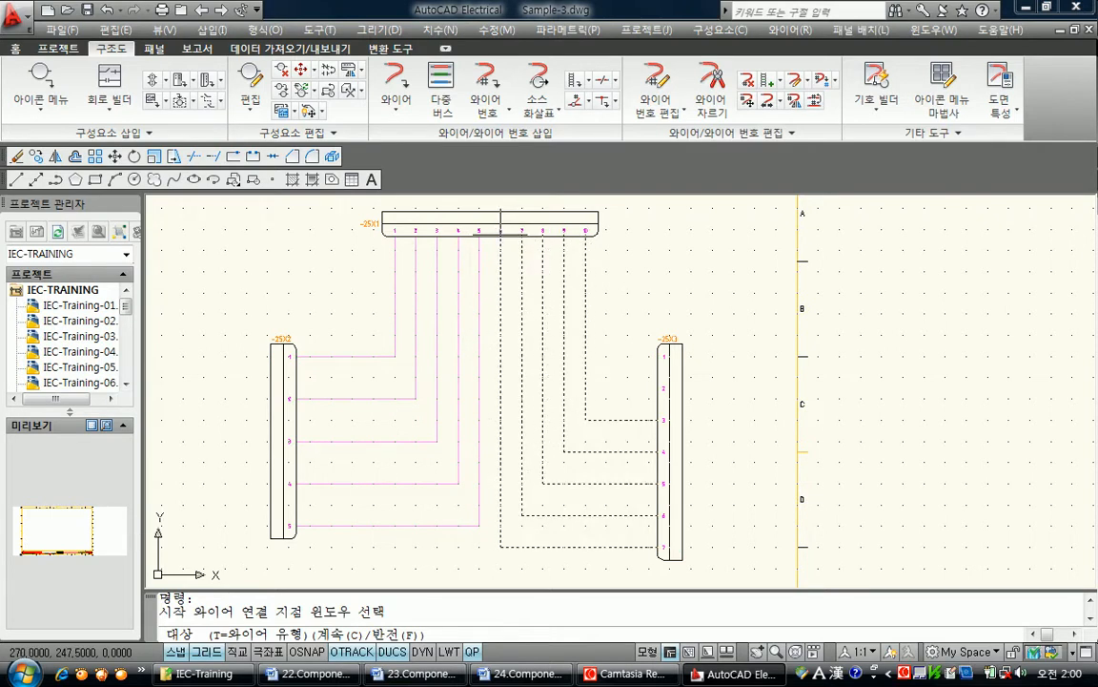
text(f)
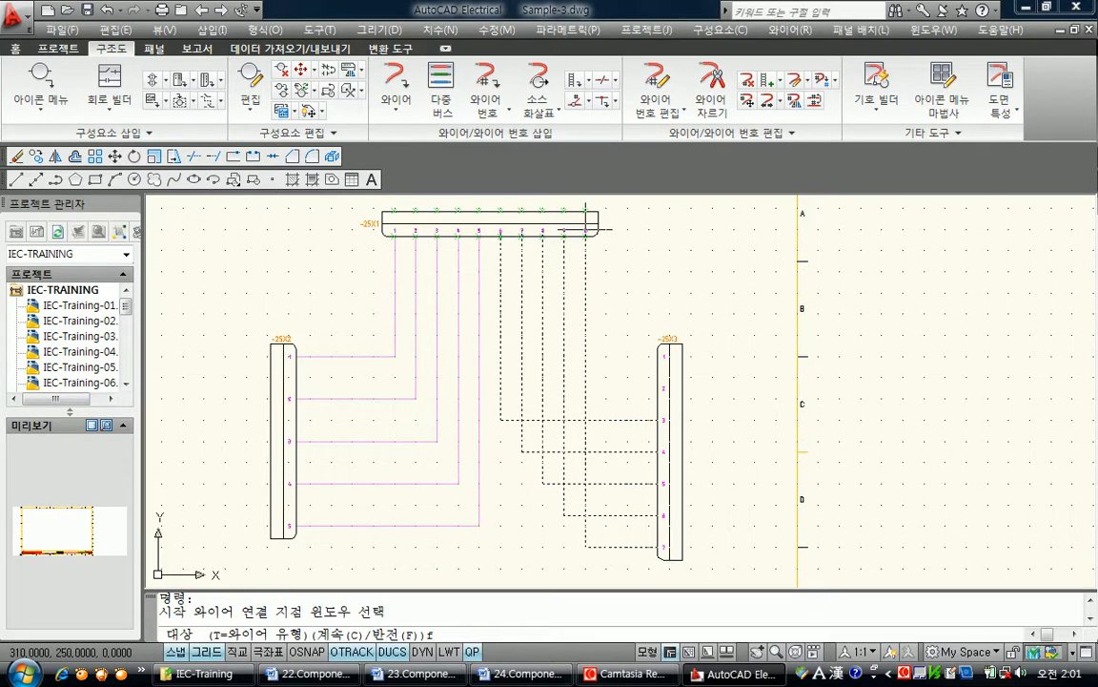
click(585, 229)
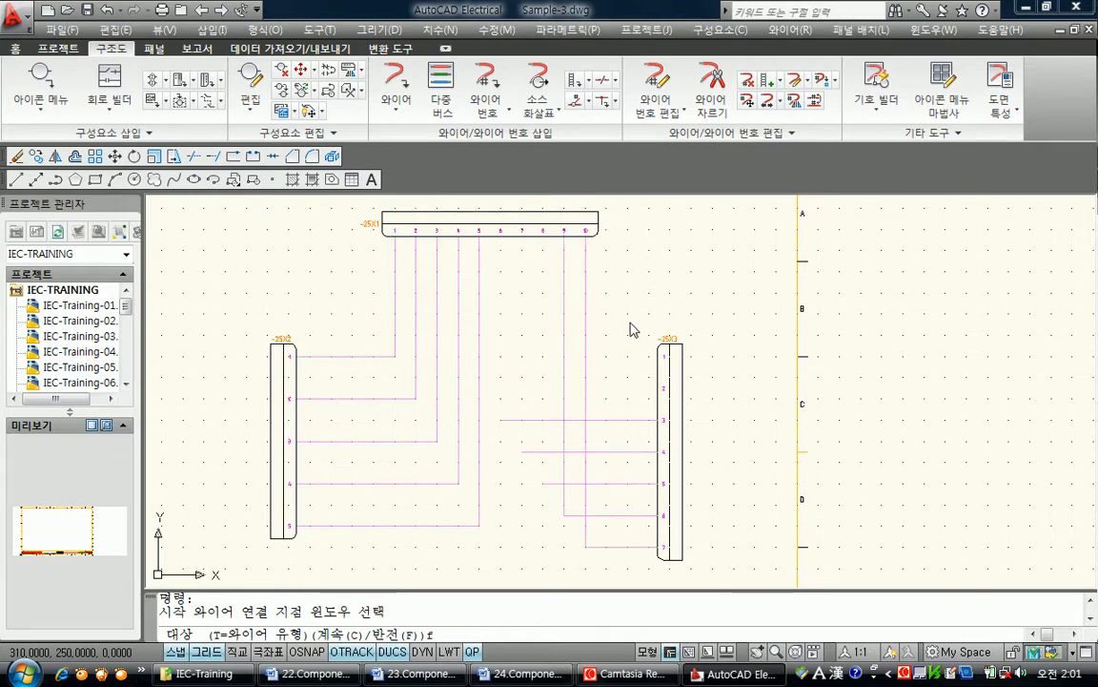
text(f)
key(Return)
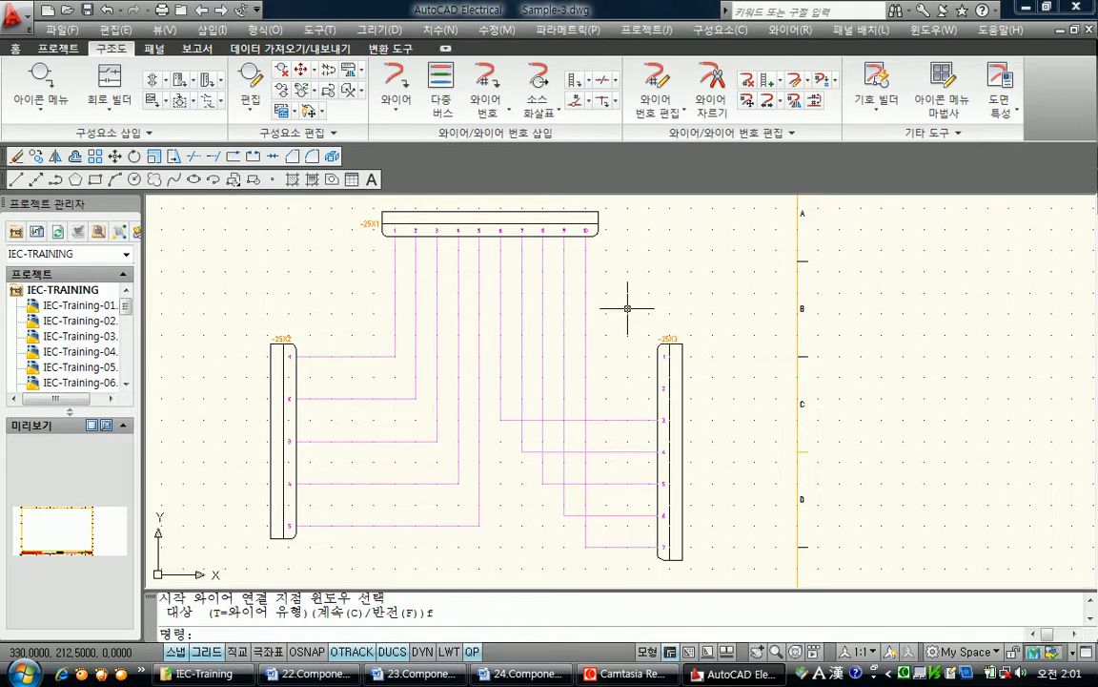
scroll(620, 351, down, 2)
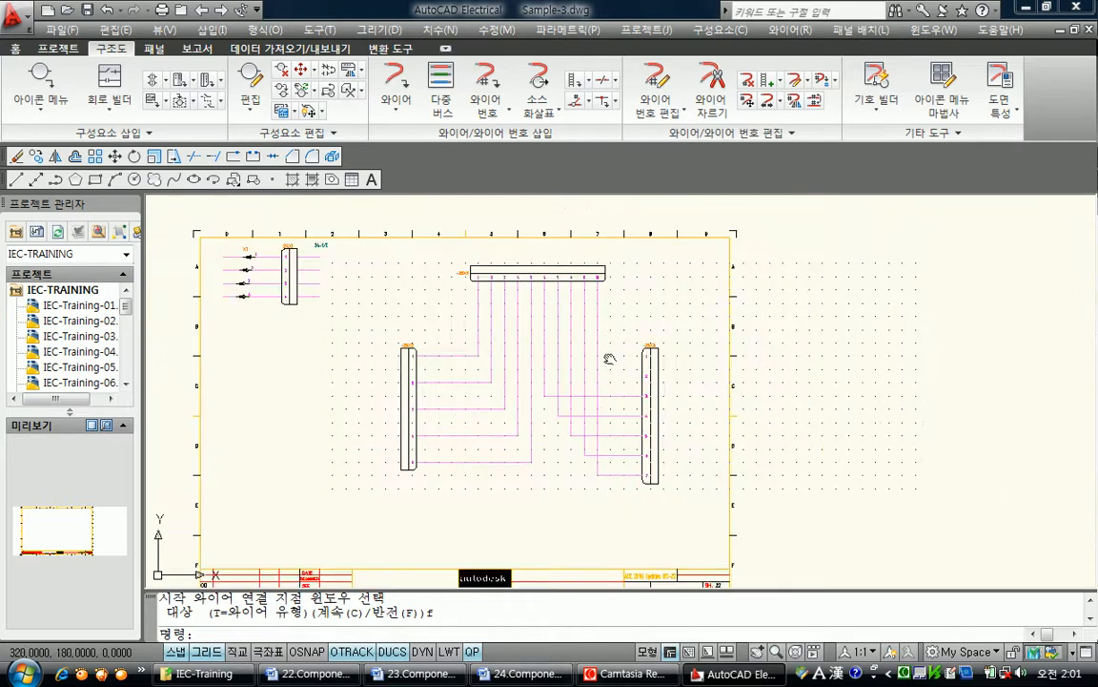
middle_drag(610, 369, 608, 355)
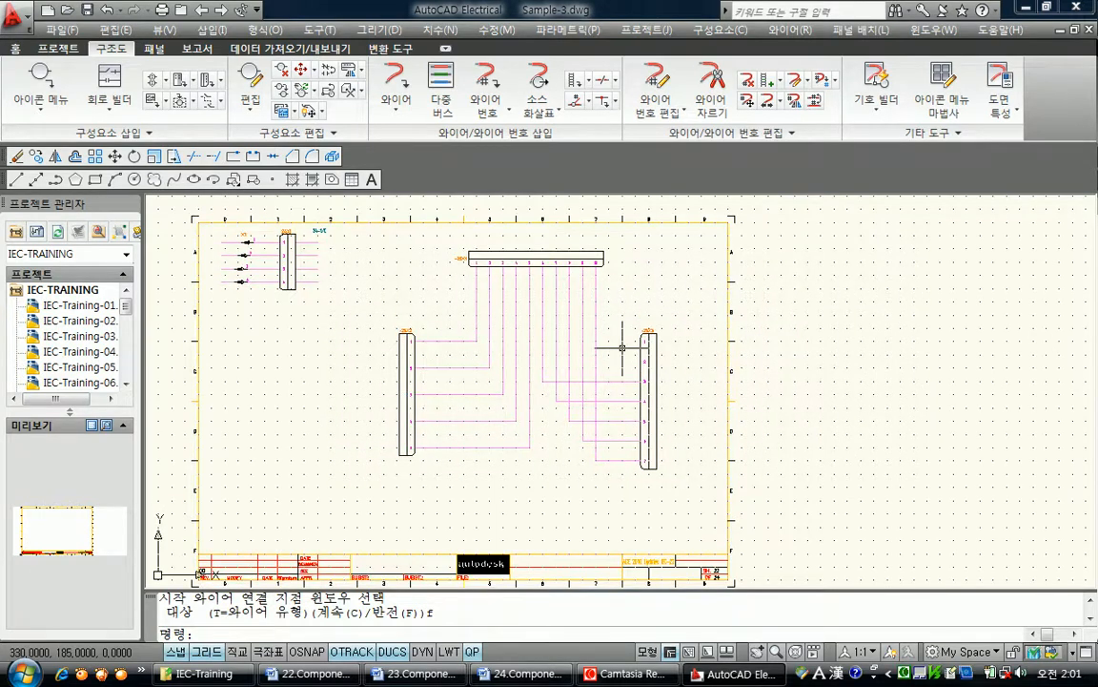